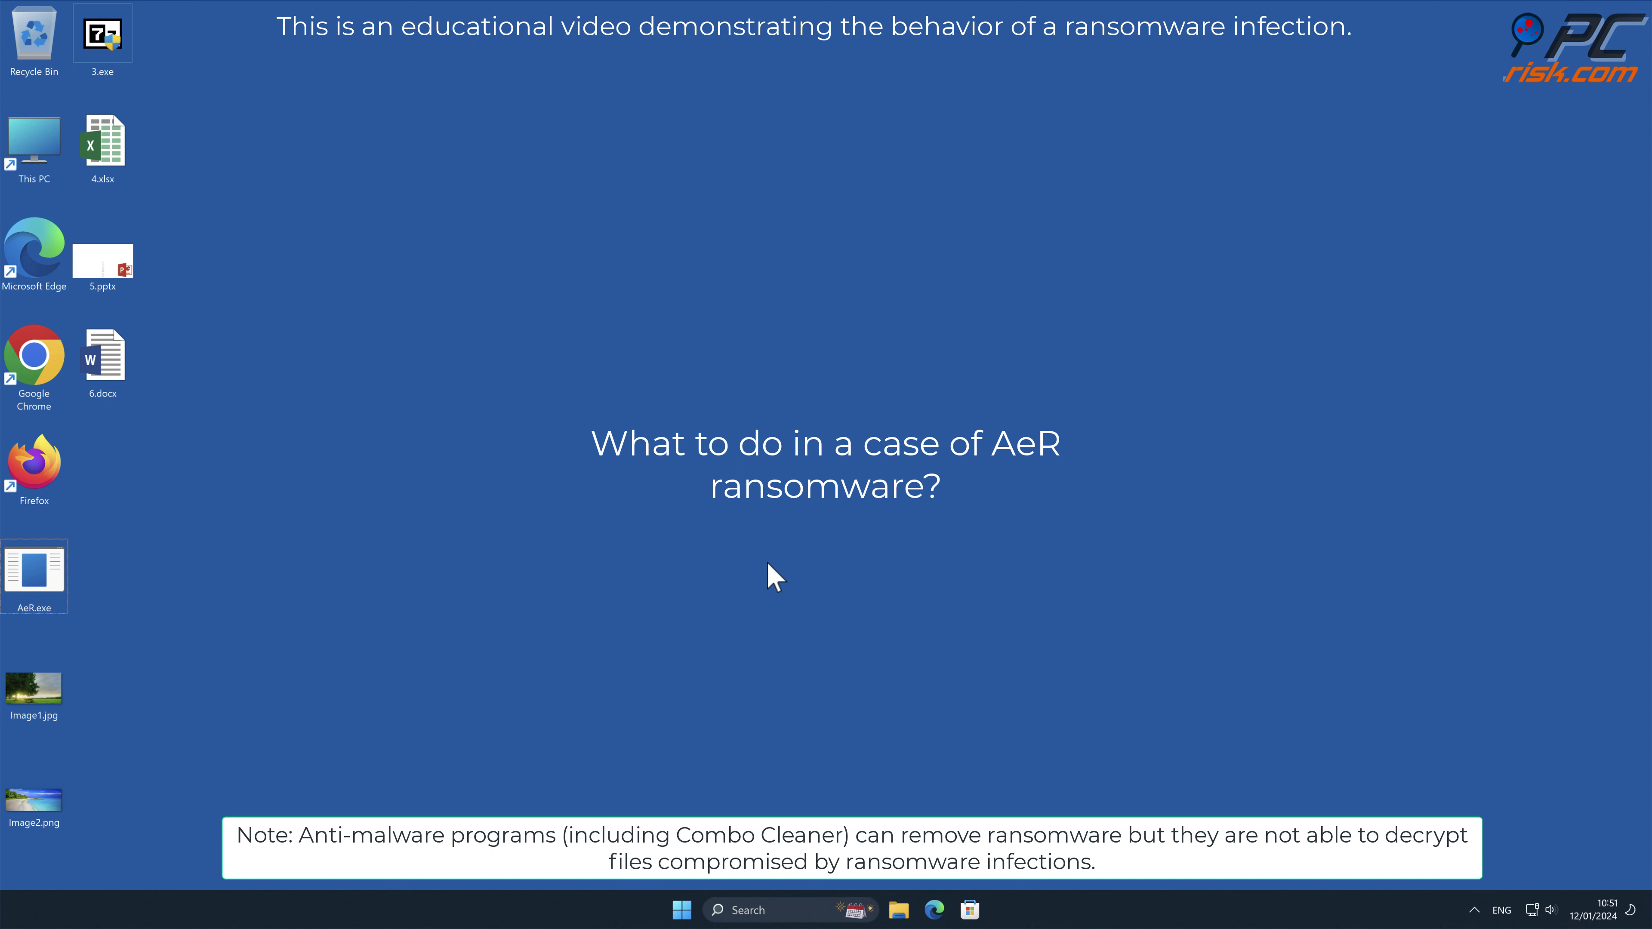
View Image2.png, then run AeR.exe as administrator and approve the User Account Control prompt.
{"action": "double_click", "coordinate": [34, 799]}
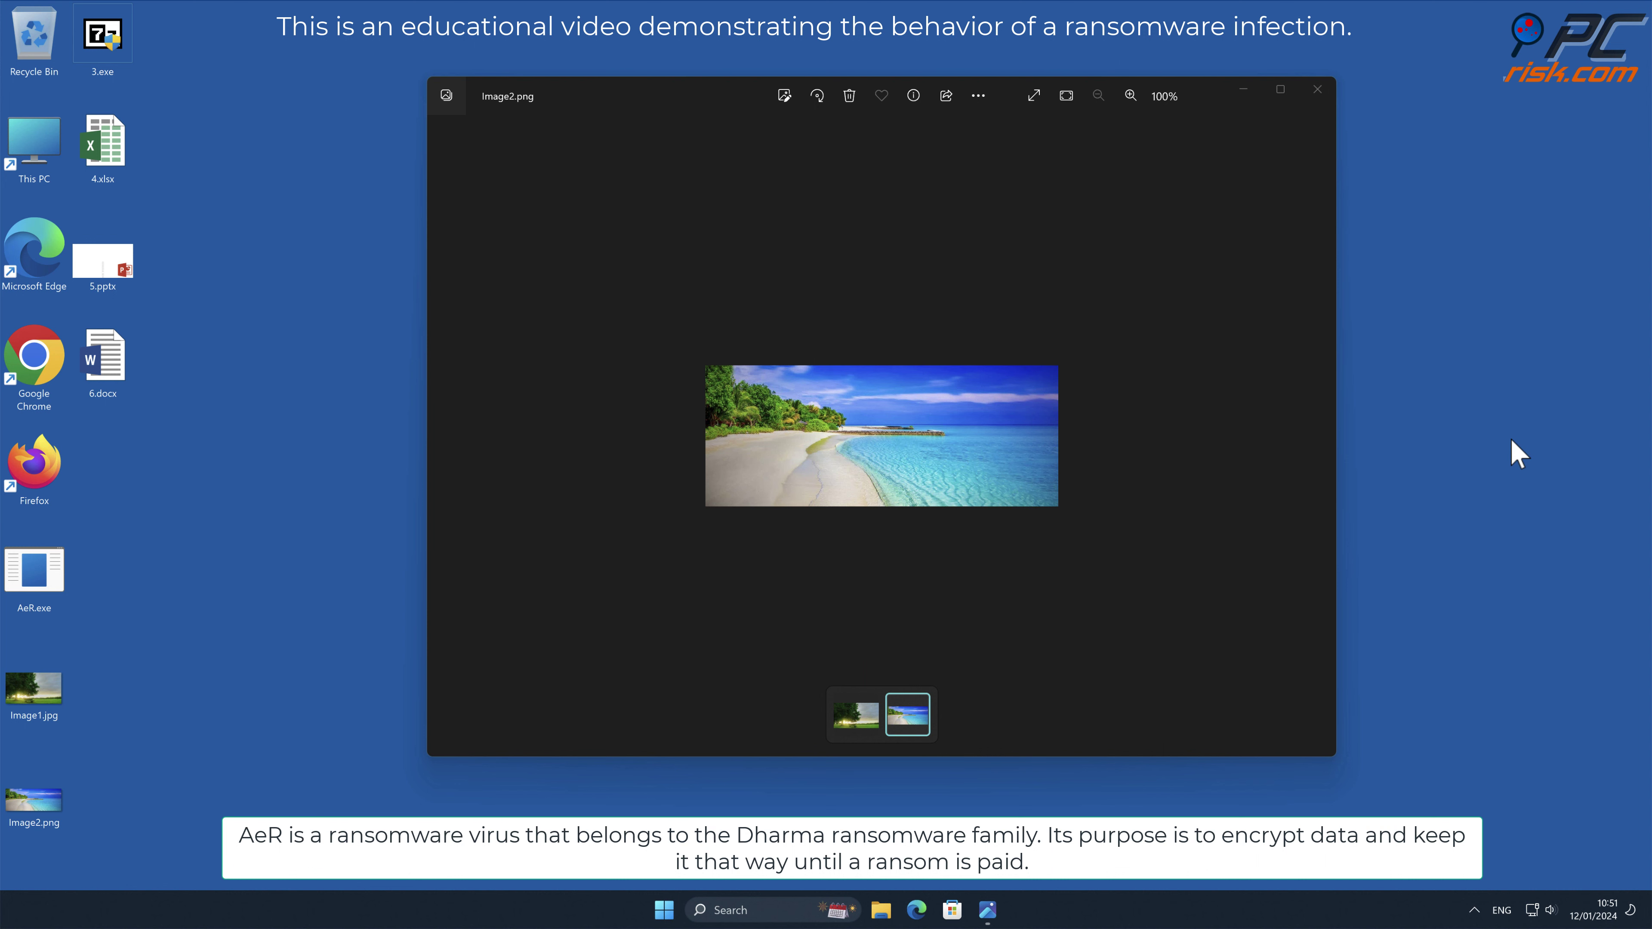
{"action": "left_click", "coordinate": [1323, 98]}
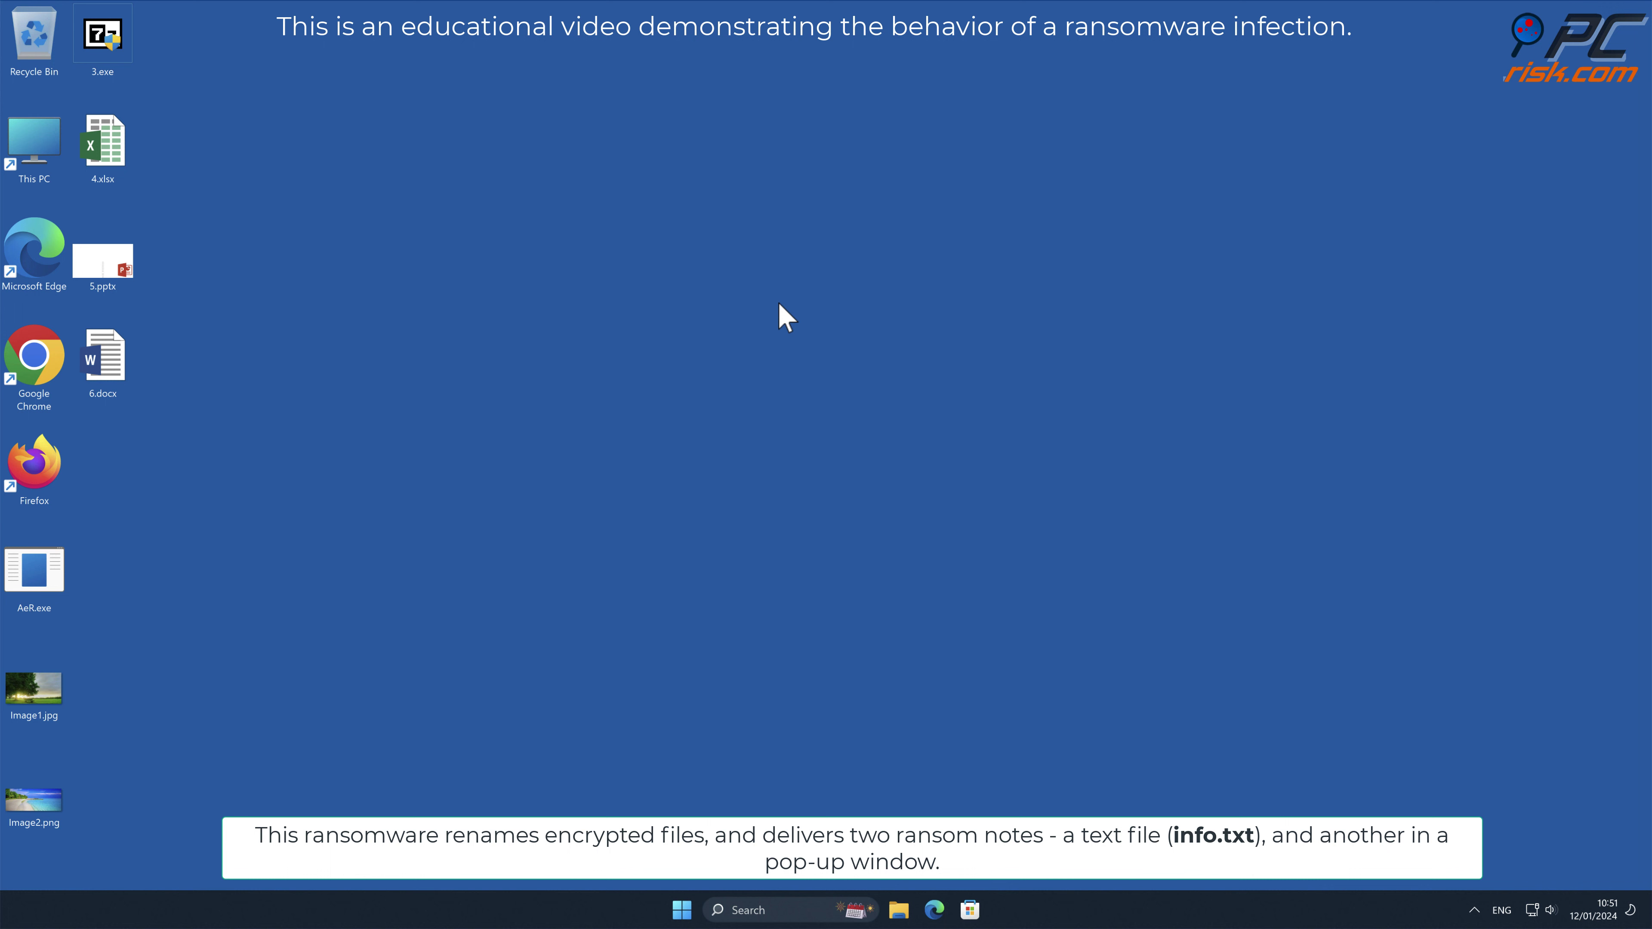
{"action": "right_click", "coordinate": [42, 582]}
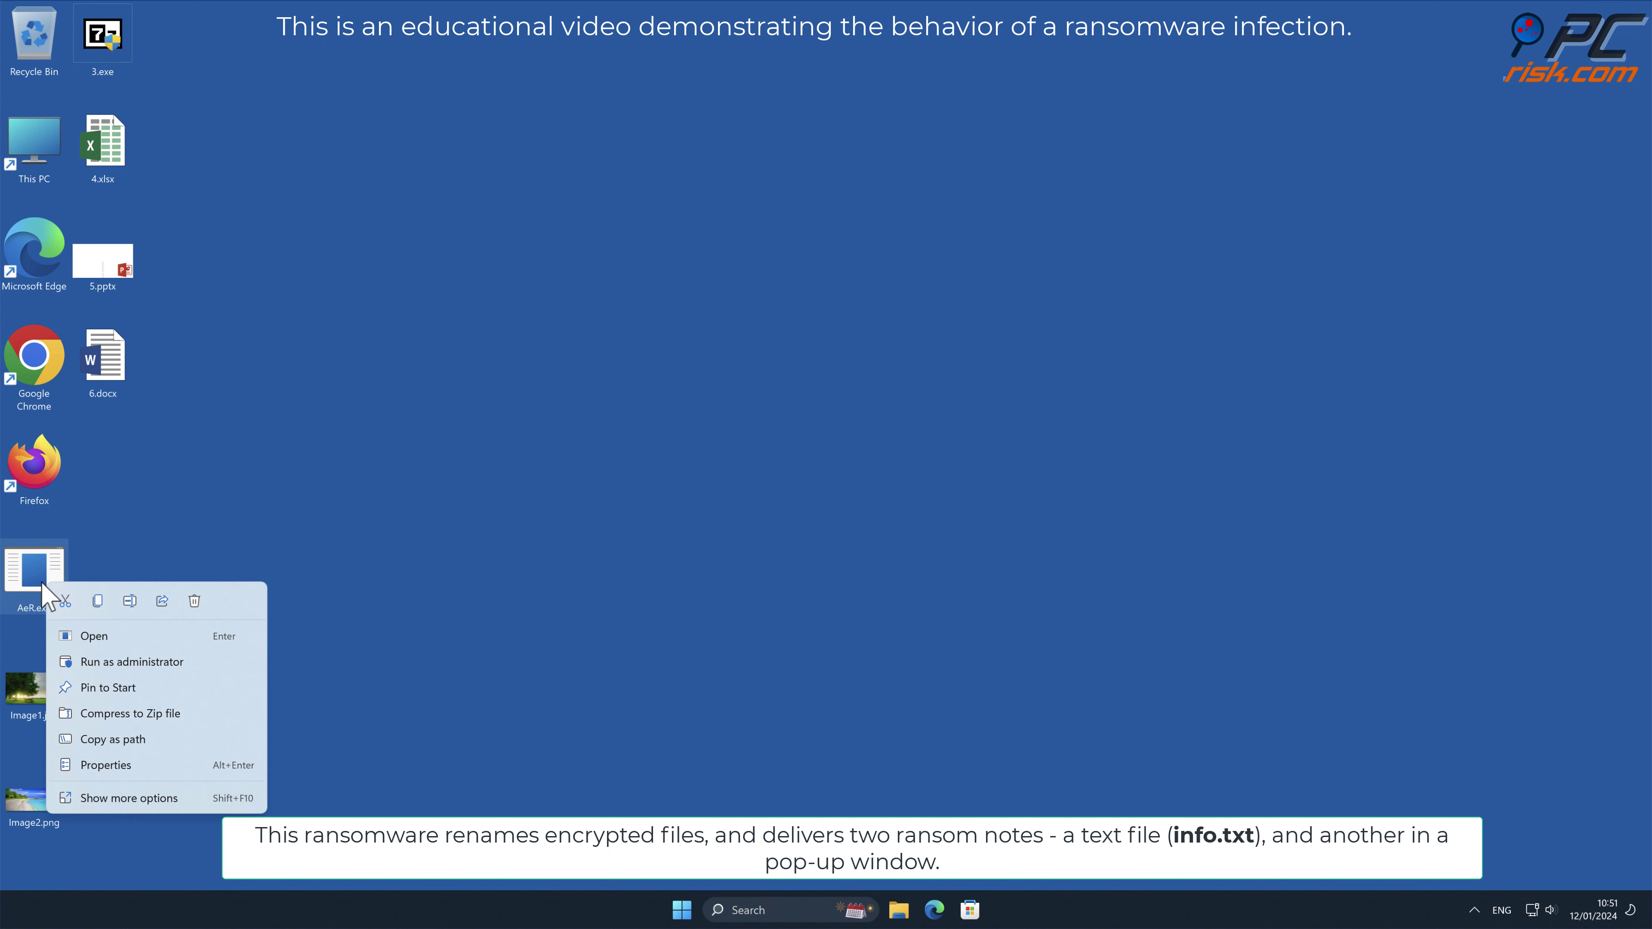
{"action": "left_click", "coordinate": [184, 660]}
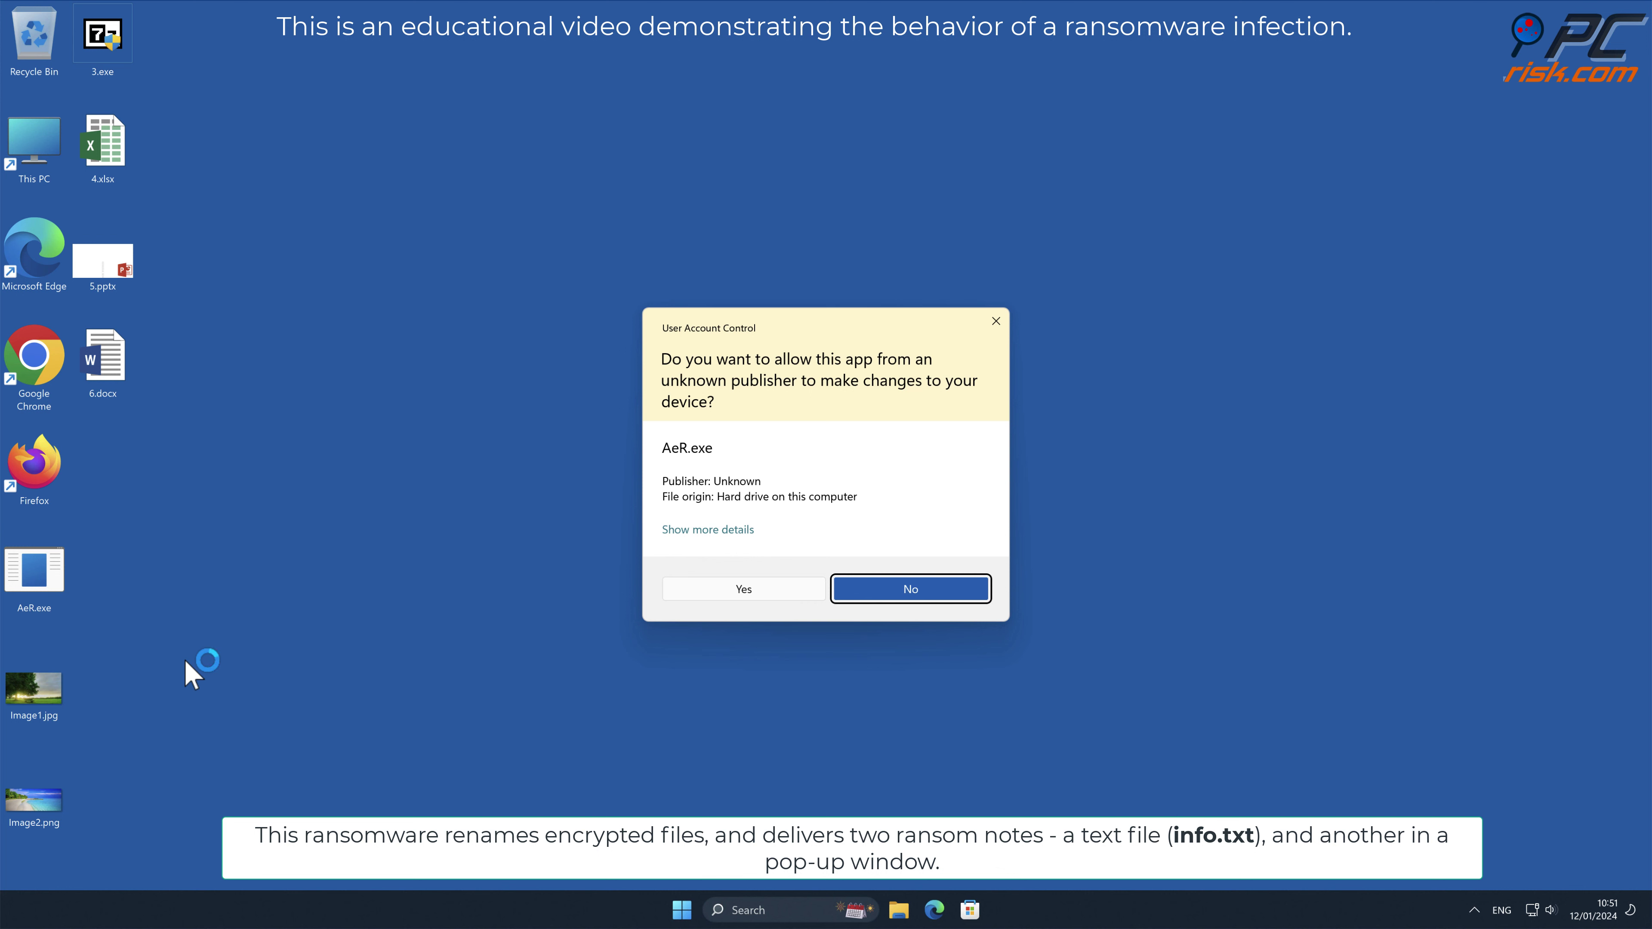
{"action": "left_click", "coordinate": [743, 590]}
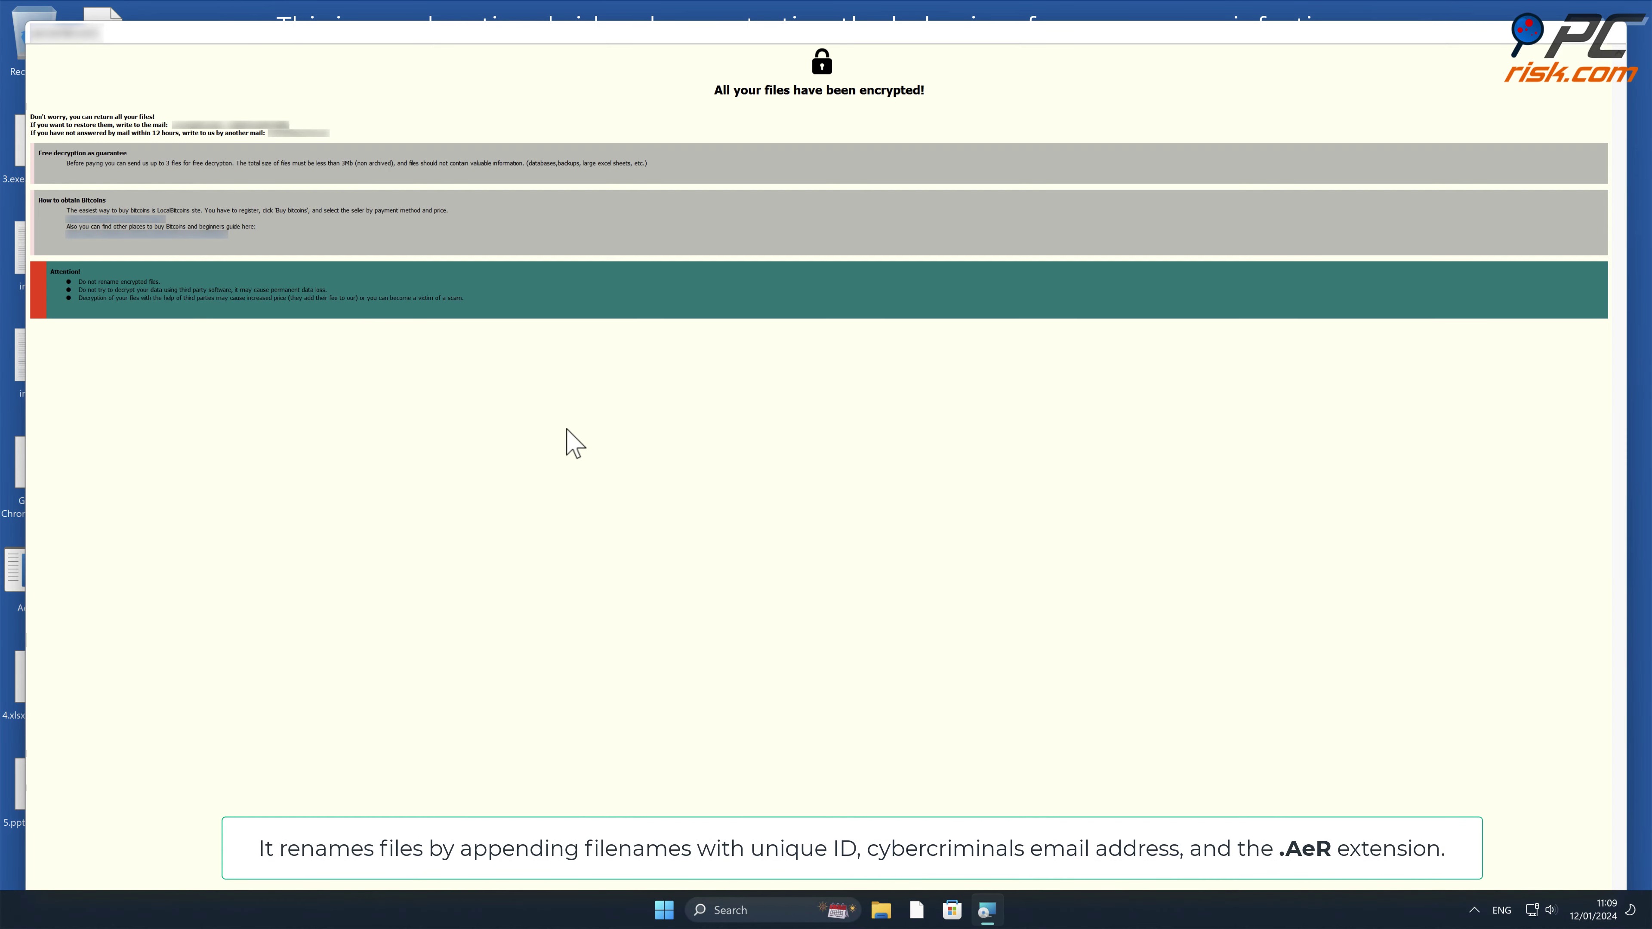
Shrink the AeR ransom note to expose the renamed desktop files, then close the note.
{"action": "left_click_drag", "start_coordinate": [27, 22], "coordinate": [922, 528]}
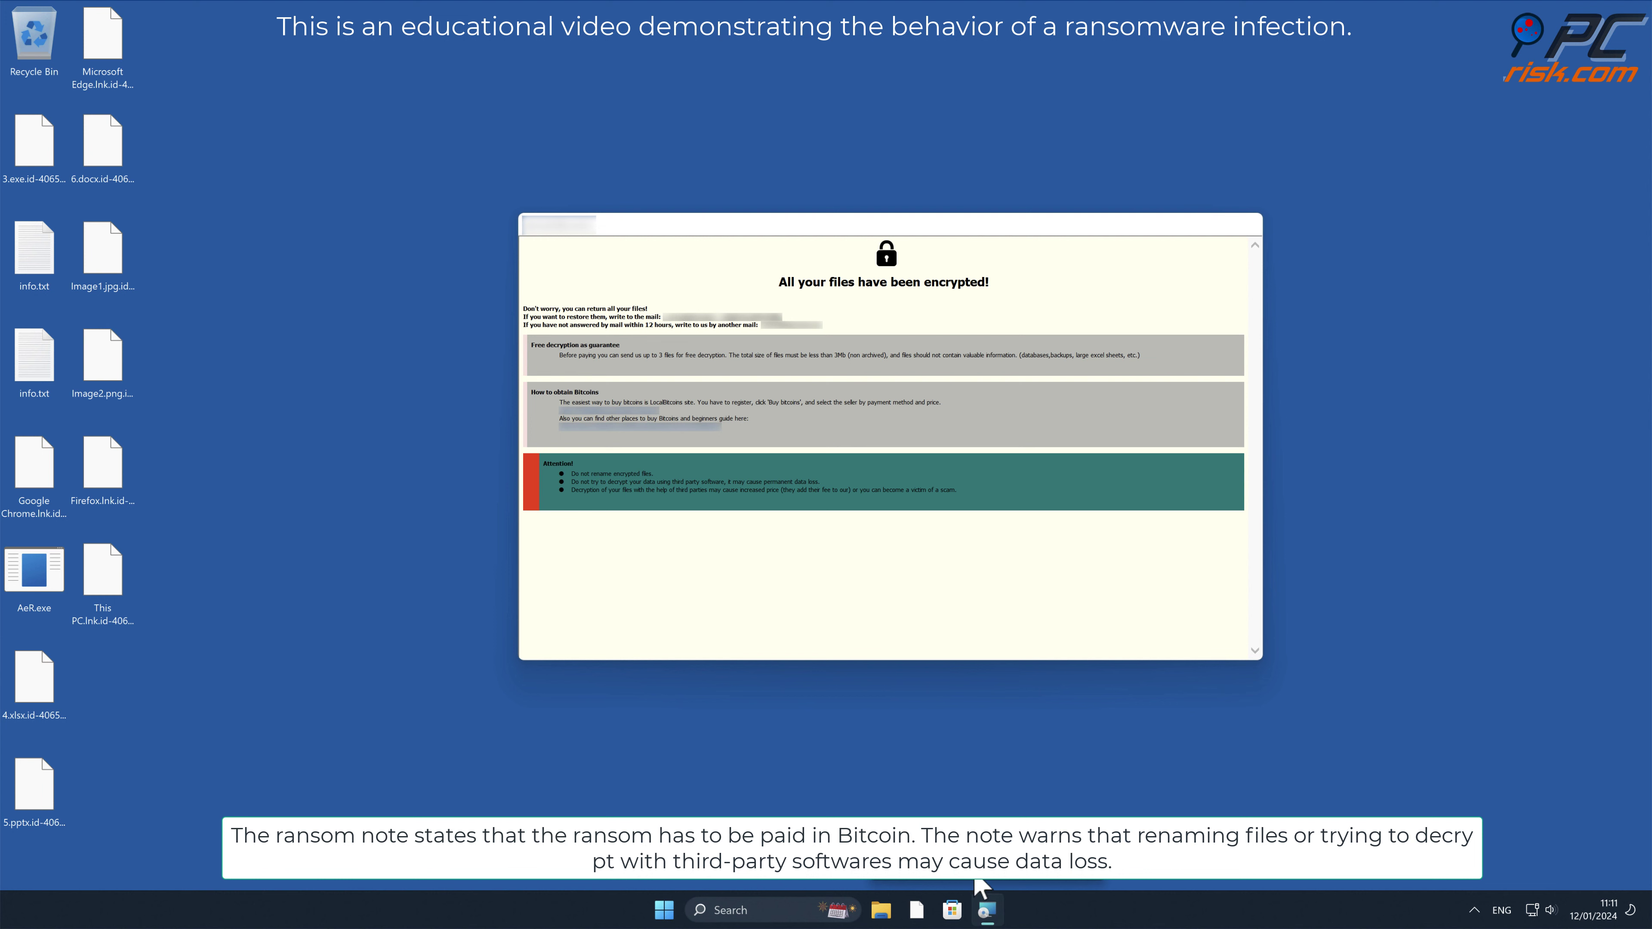
{"action": "middle_click", "coordinate": [981, 886]}
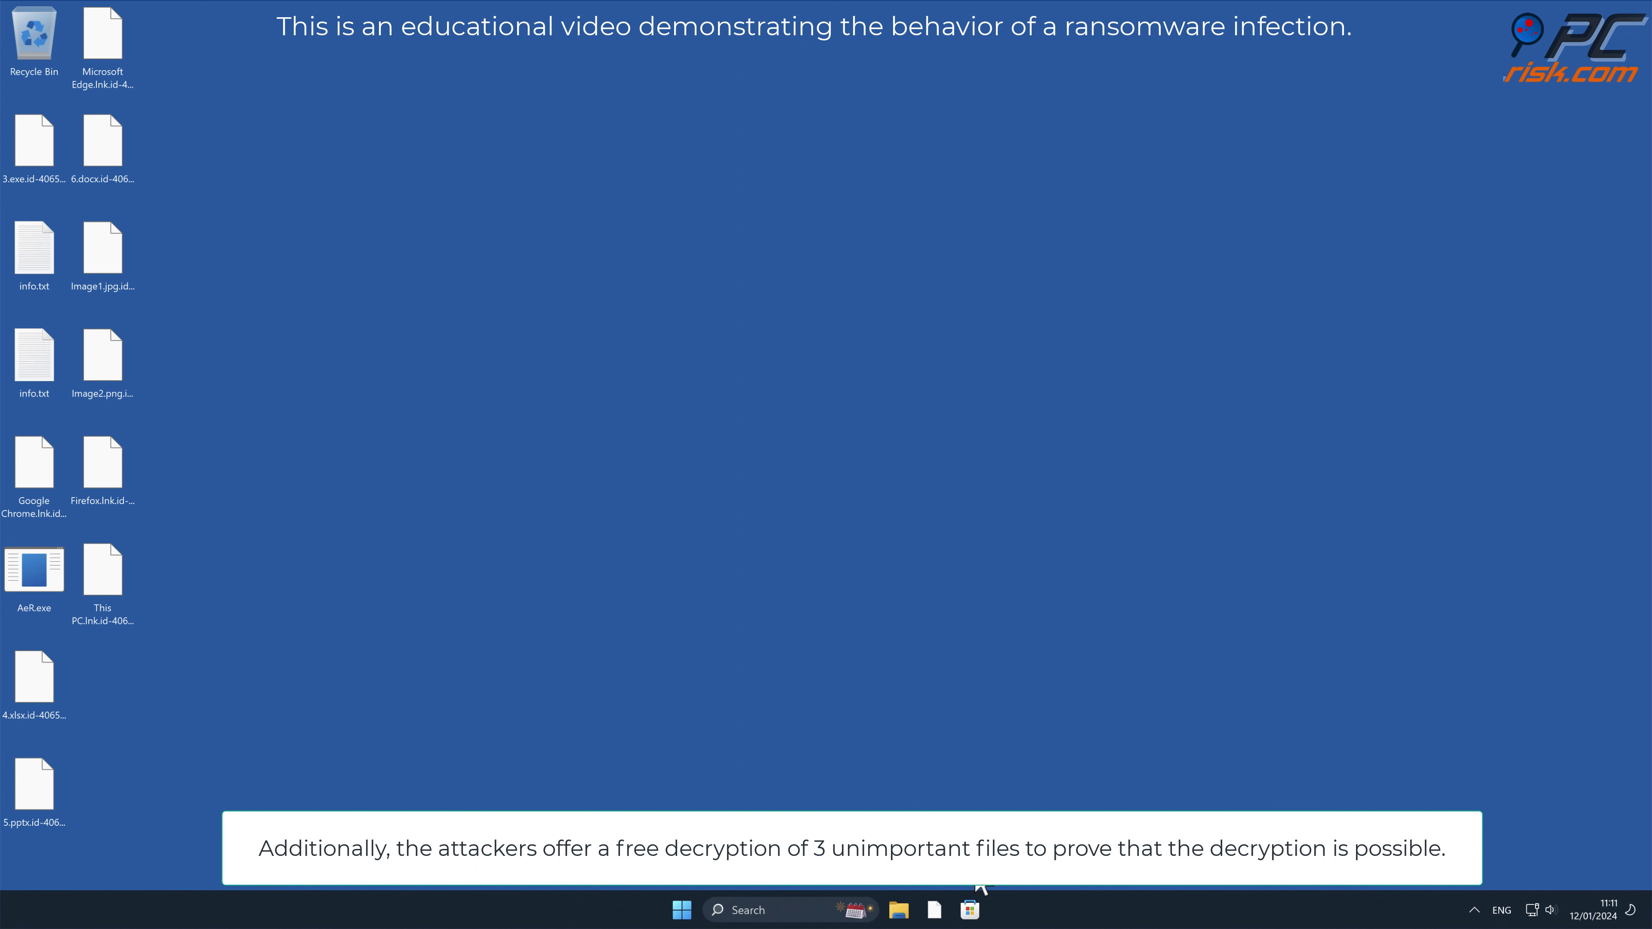
{"action": "left_click", "coordinate": [41, 391]}
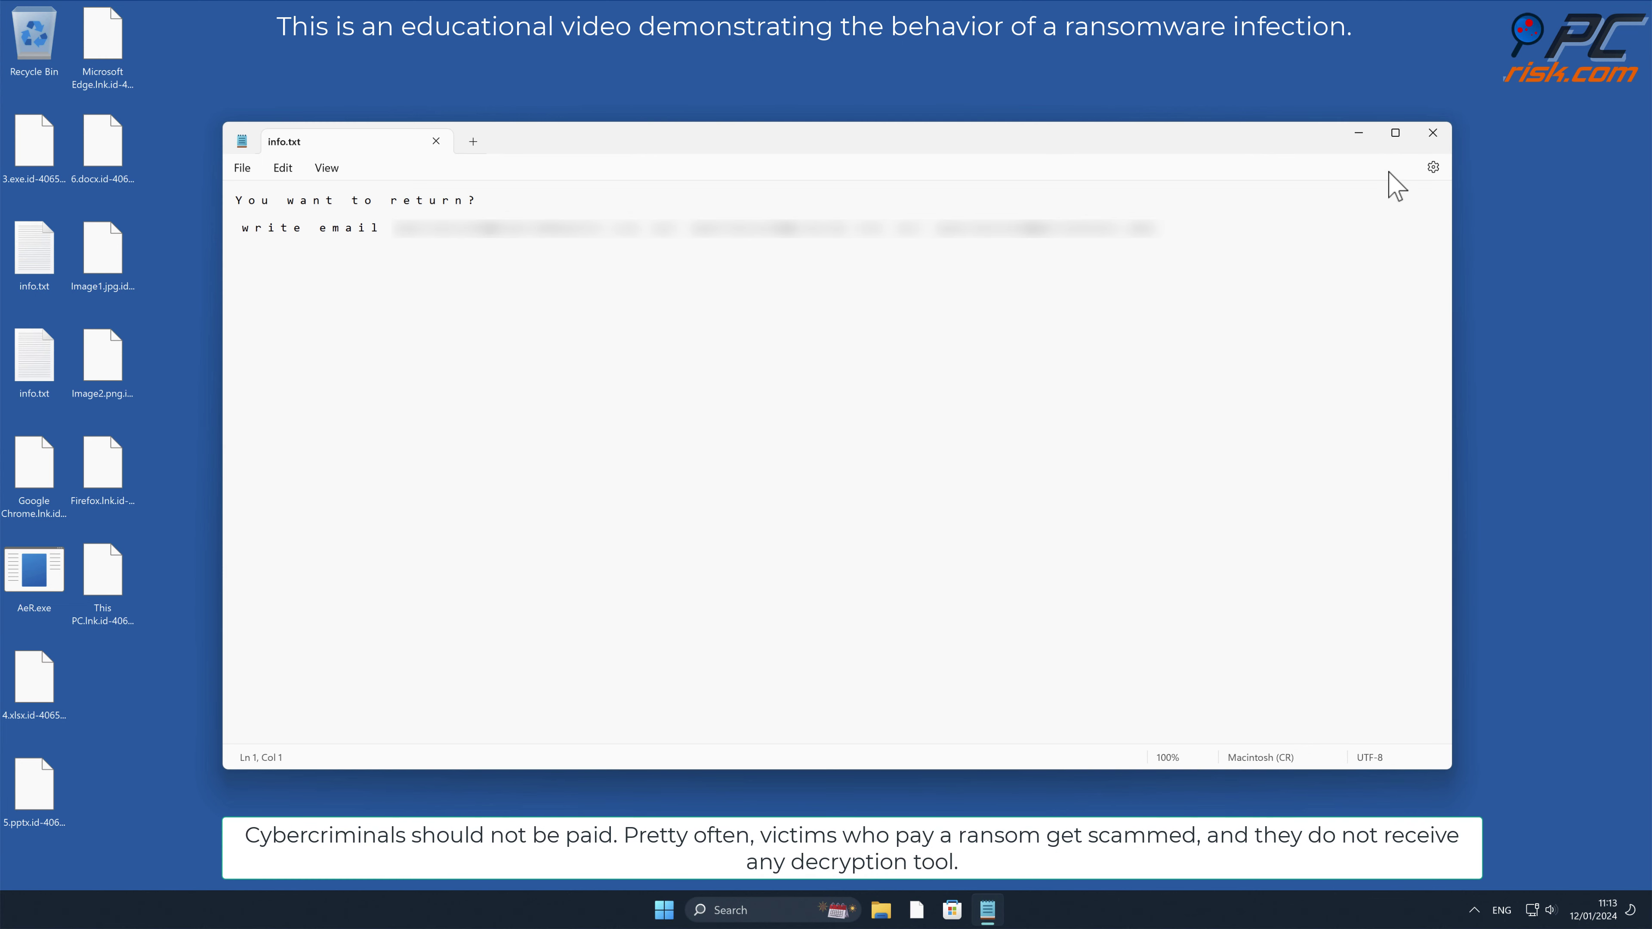
{"action": "left_click", "coordinate": [1427, 135]}
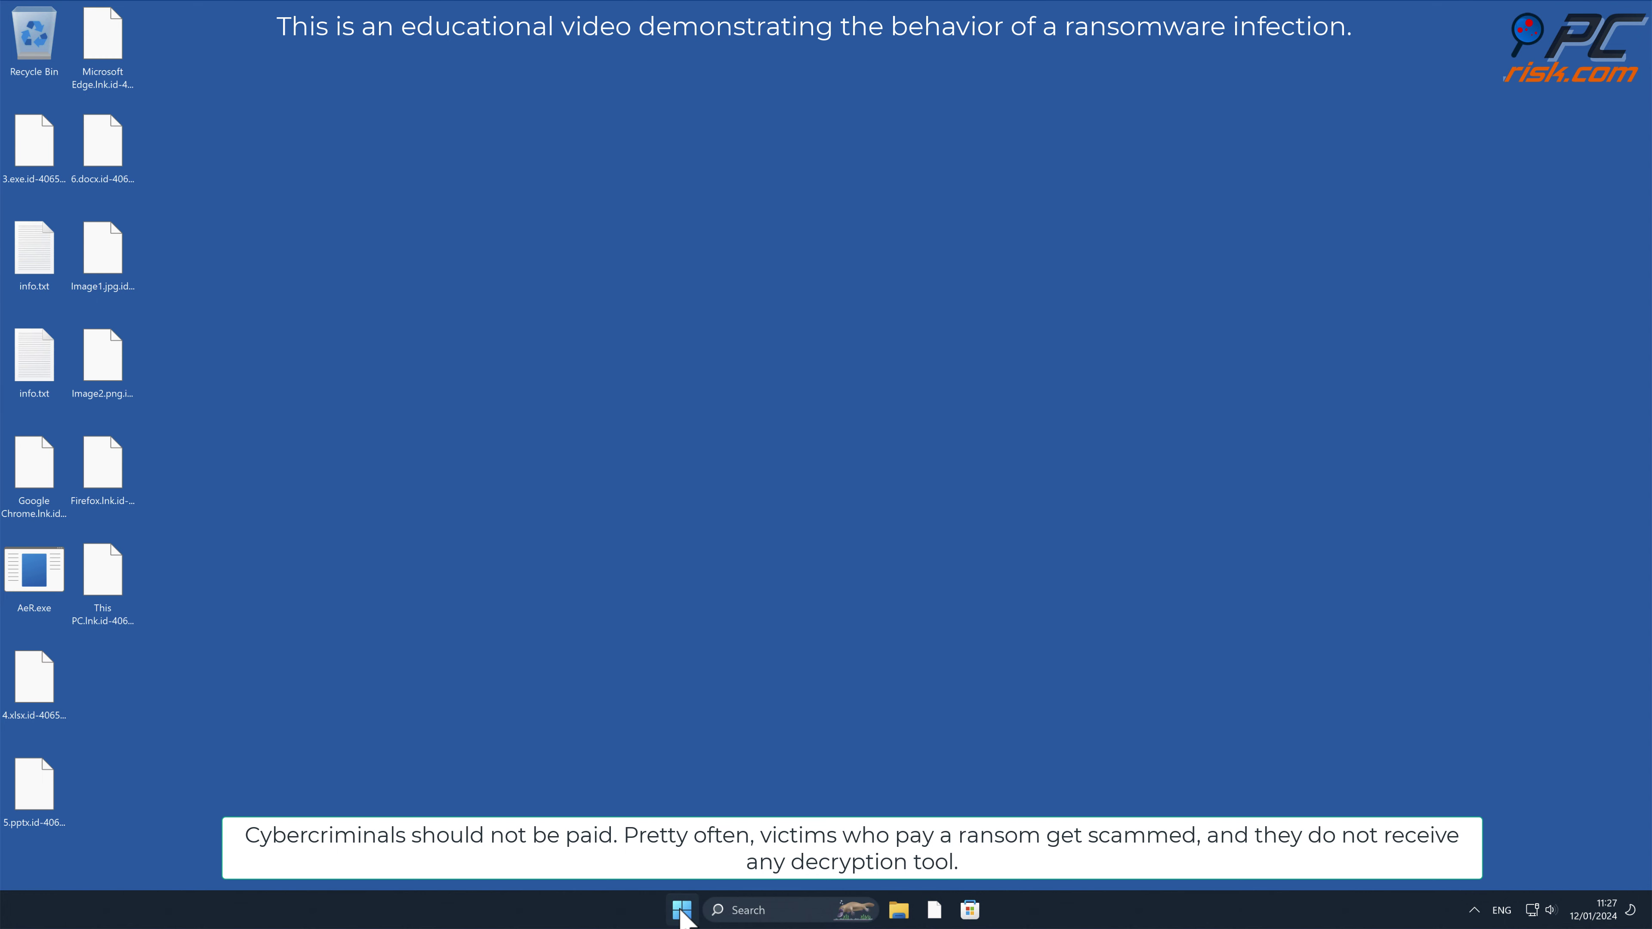
{"action": "left_click", "coordinate": [681, 911]}
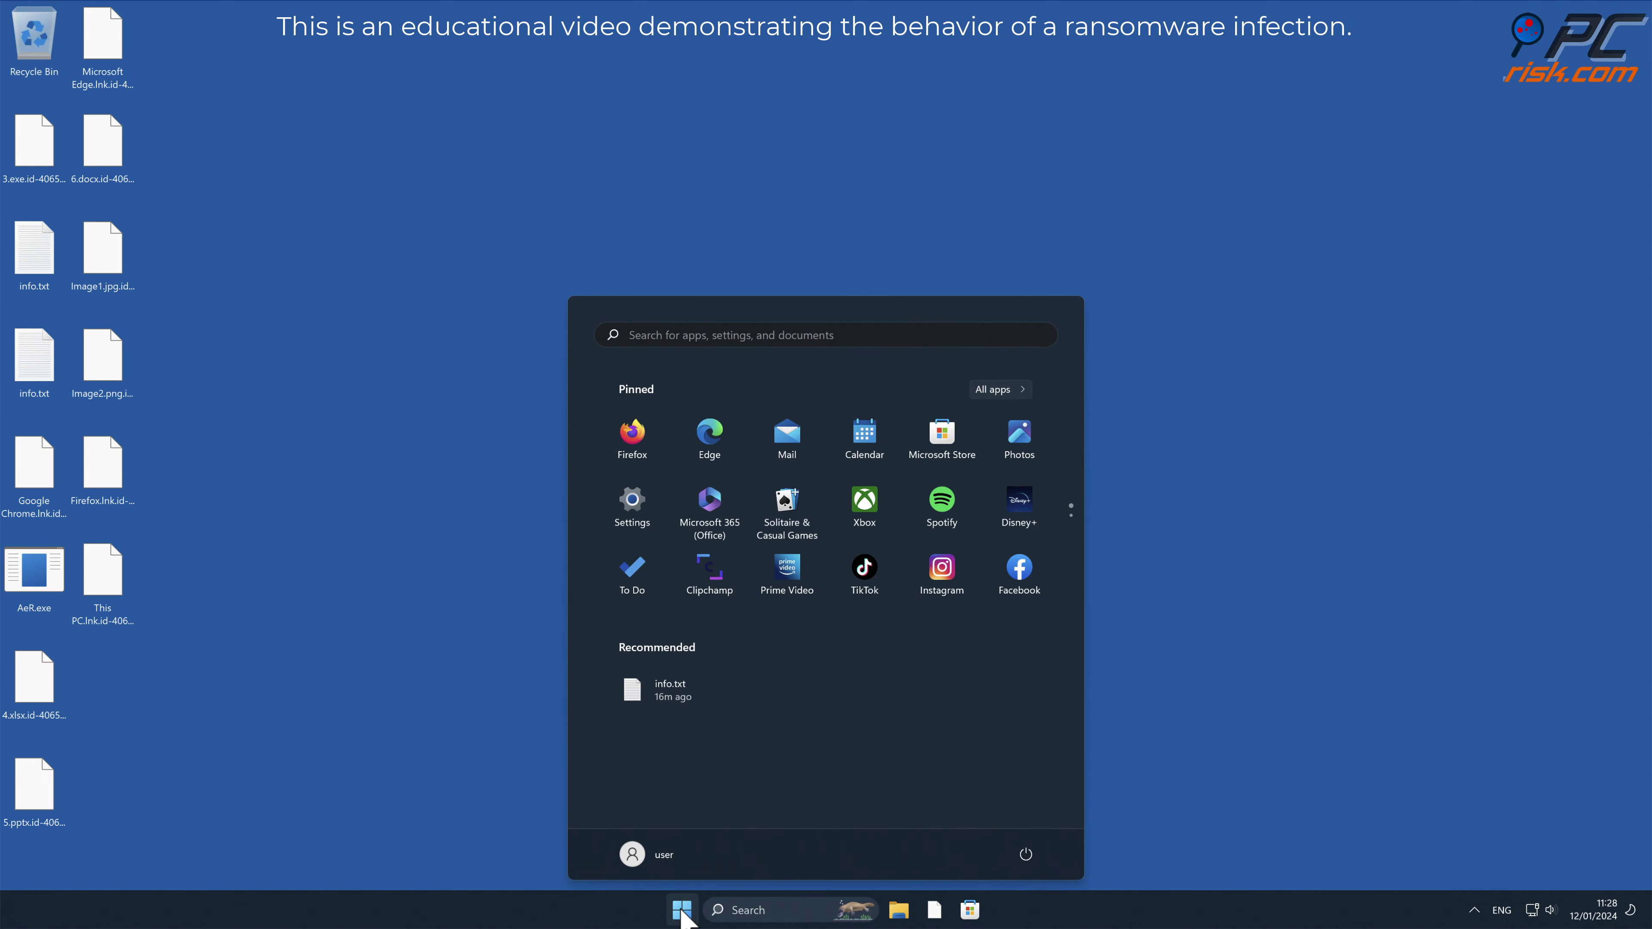
{"action": "left_click", "coordinate": [640, 440]}
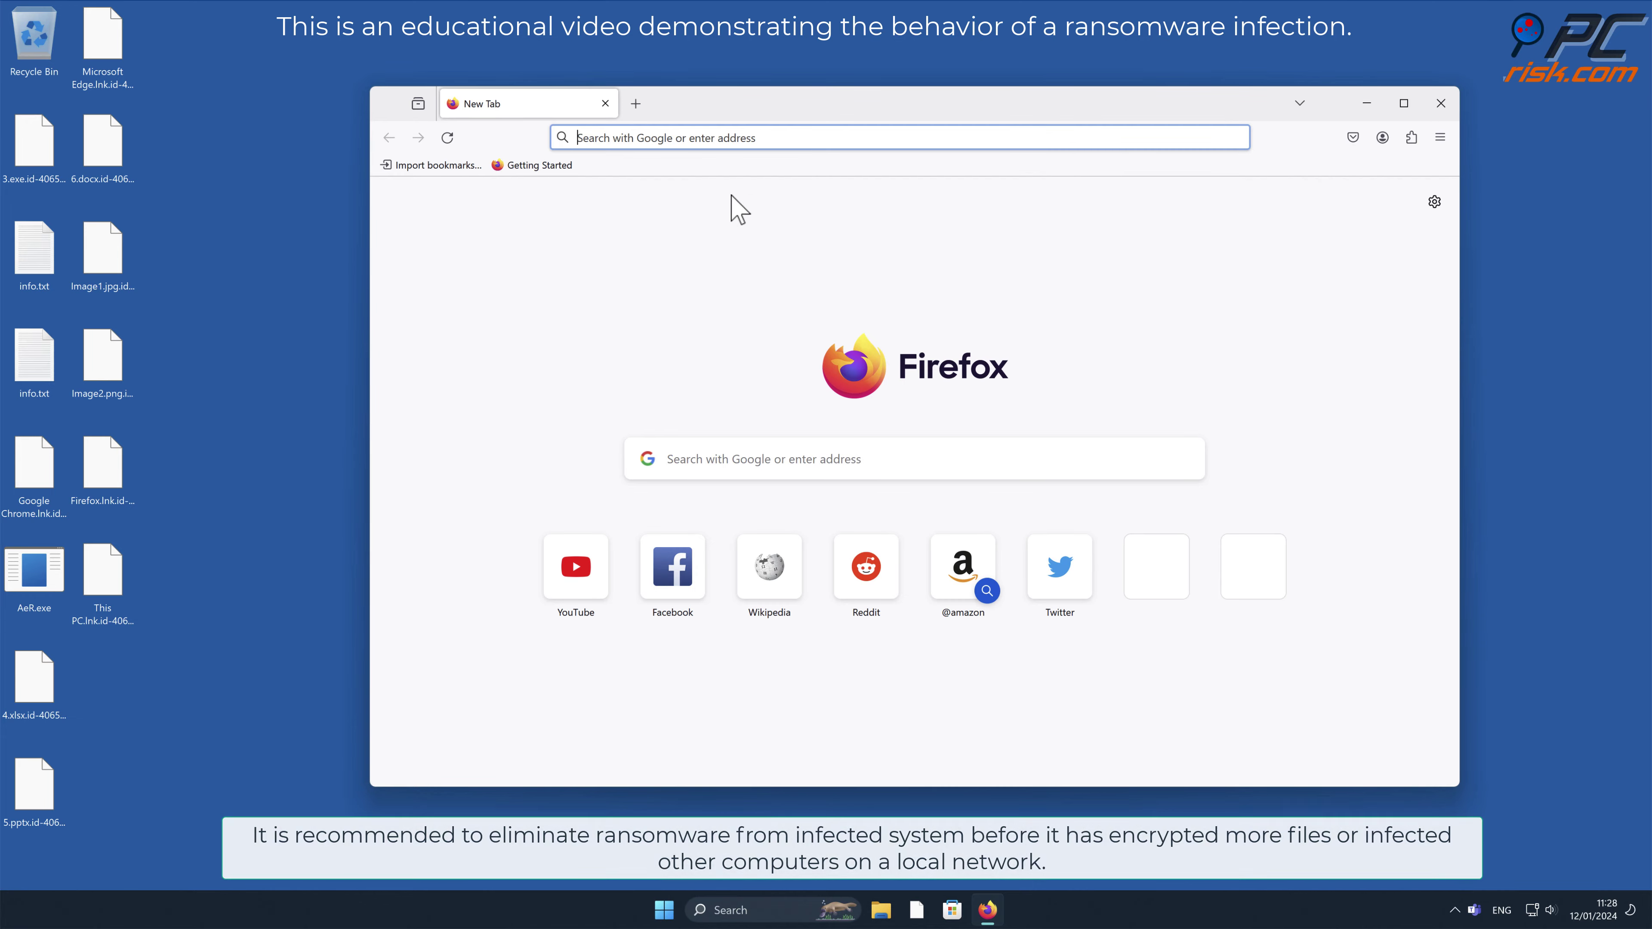
{"action": "left_click", "coordinate": [682, 138]}
{"action": "type", "text": "www.combocl"}
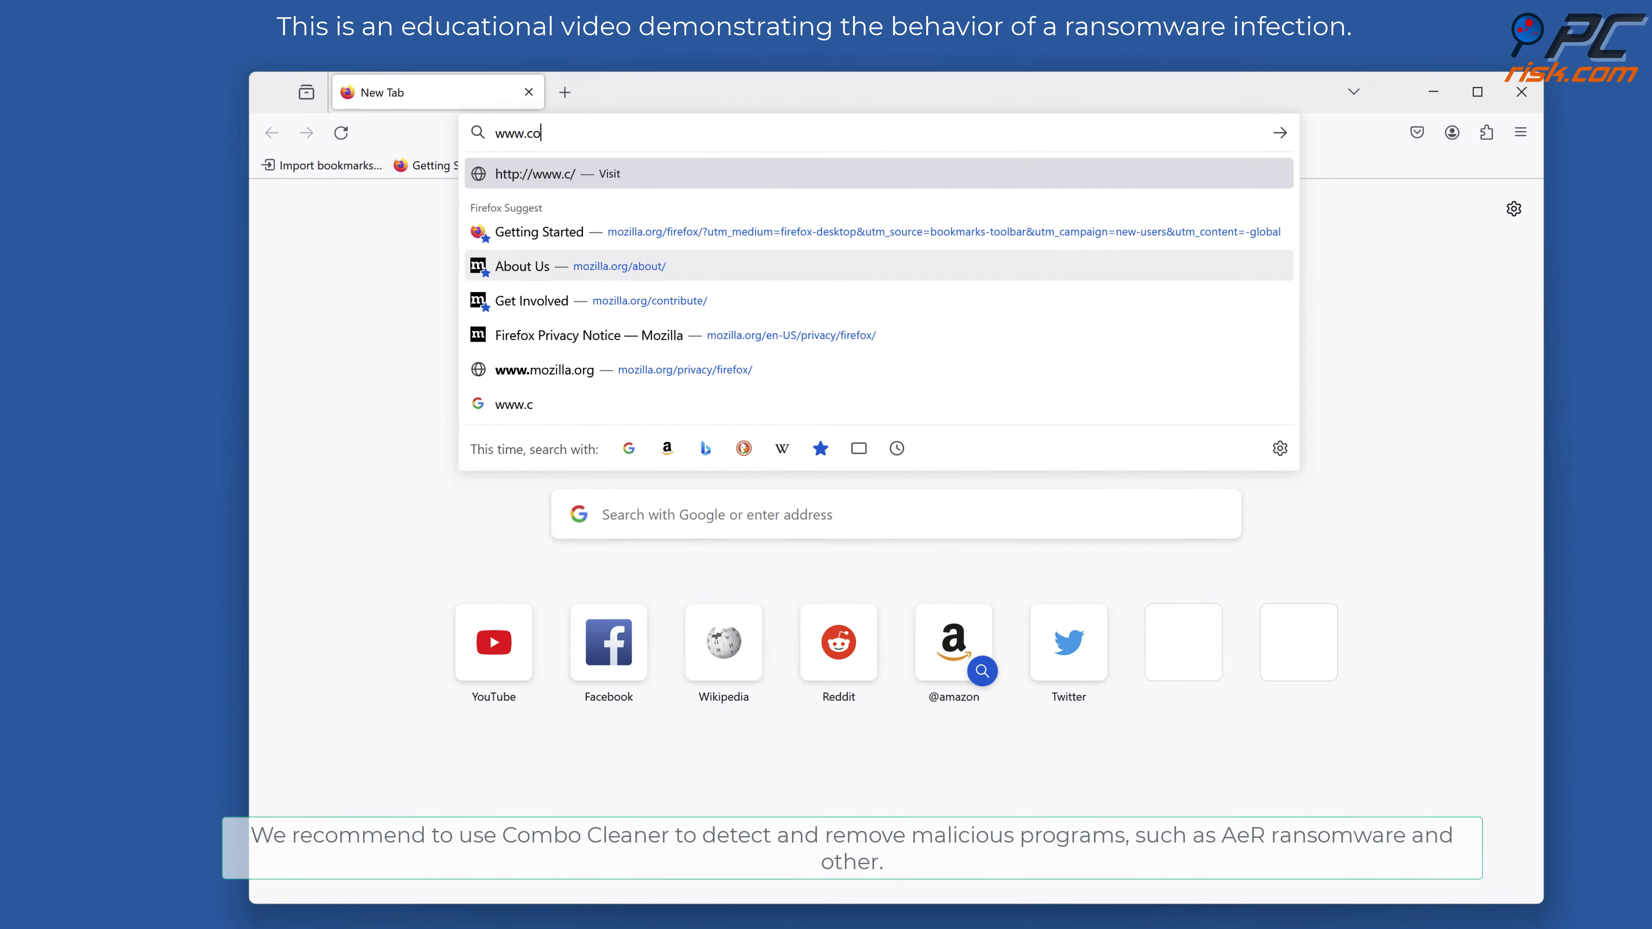
{"action": "type", "text": "eaner.com"}
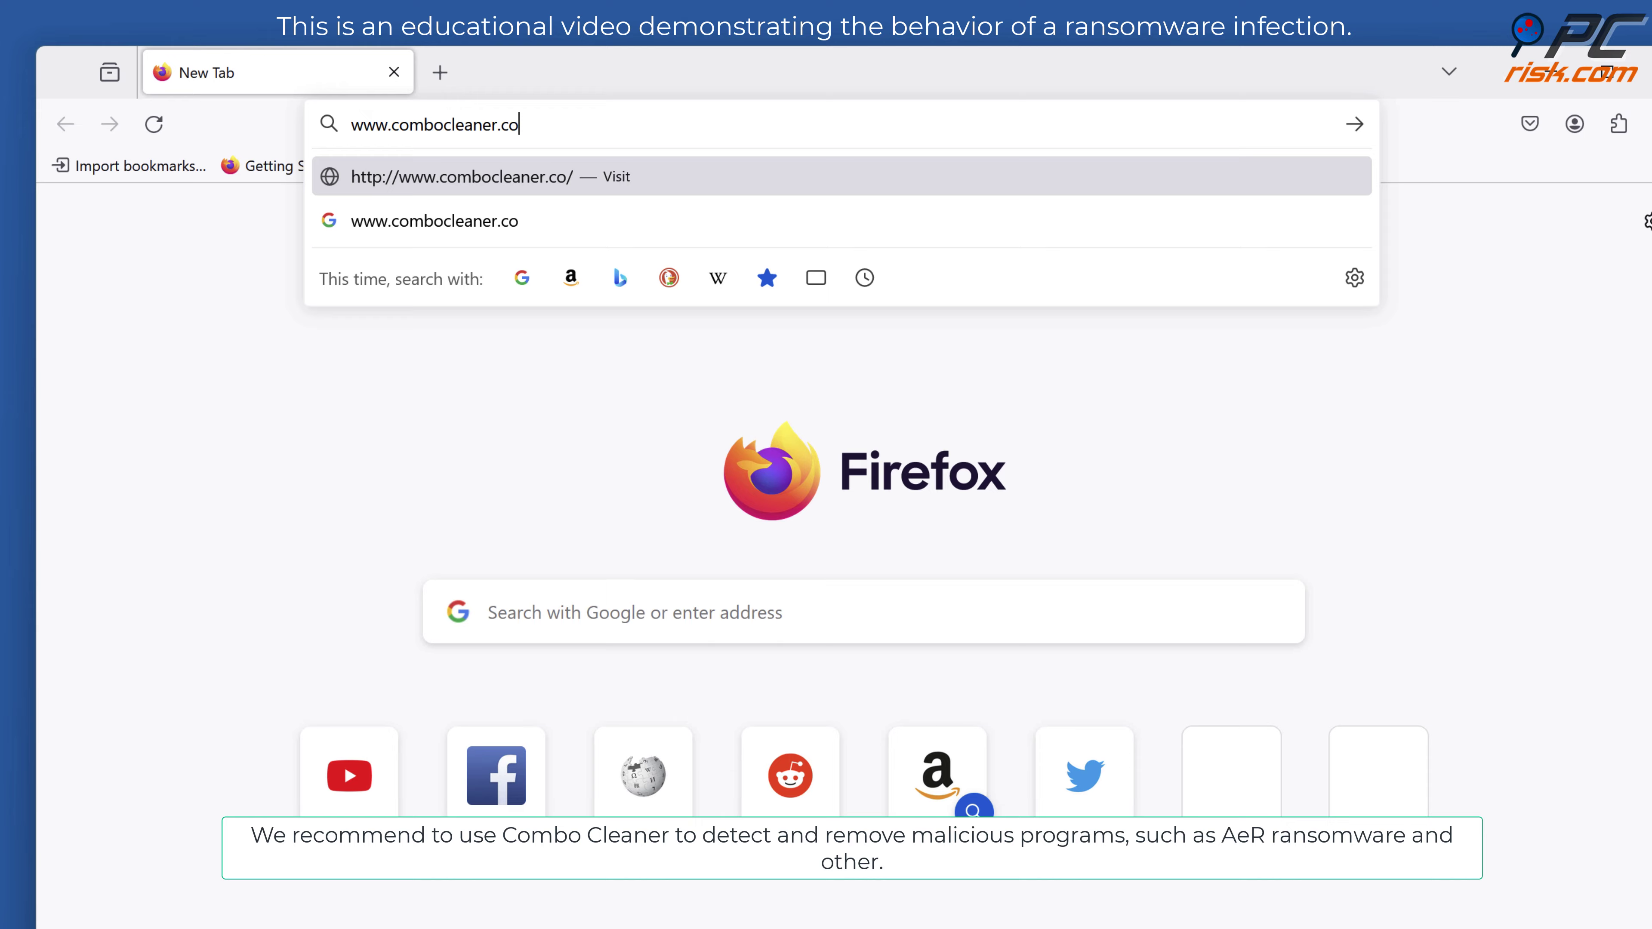
{"action": "key", "text": "Return"}
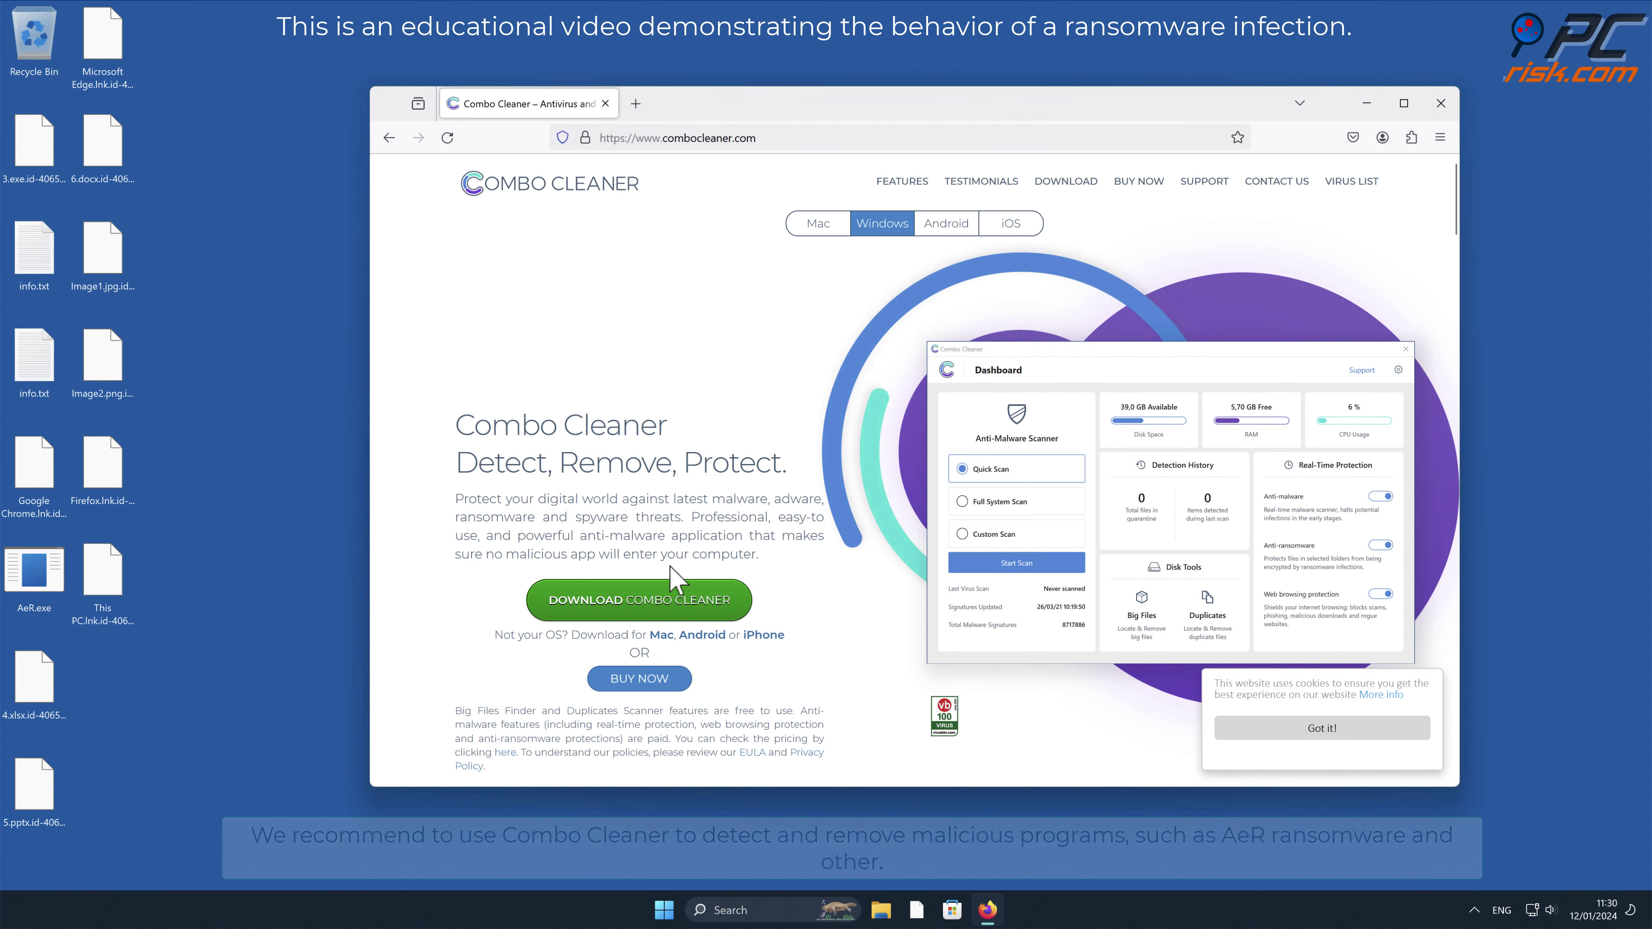
Download CCSetup.exe, run it with UAC approval, install Combo Cleaner and finish the wizard.
{"action": "left_click", "coordinate": [673, 597]}
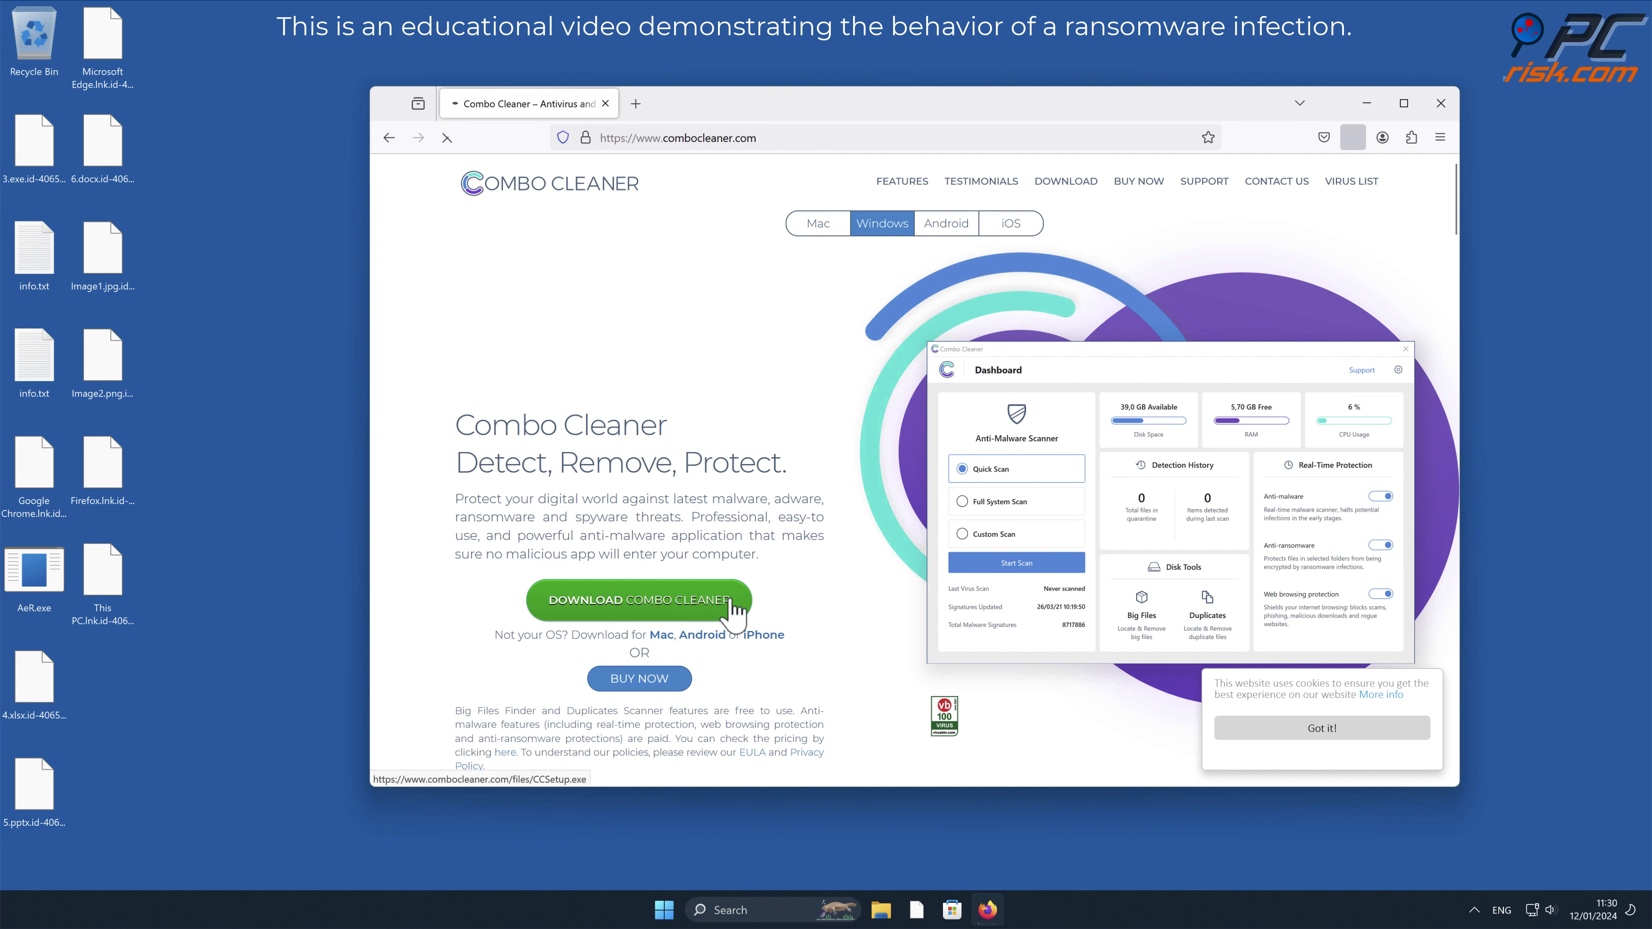
{"action": "left_click", "coordinate": [1081, 187]}
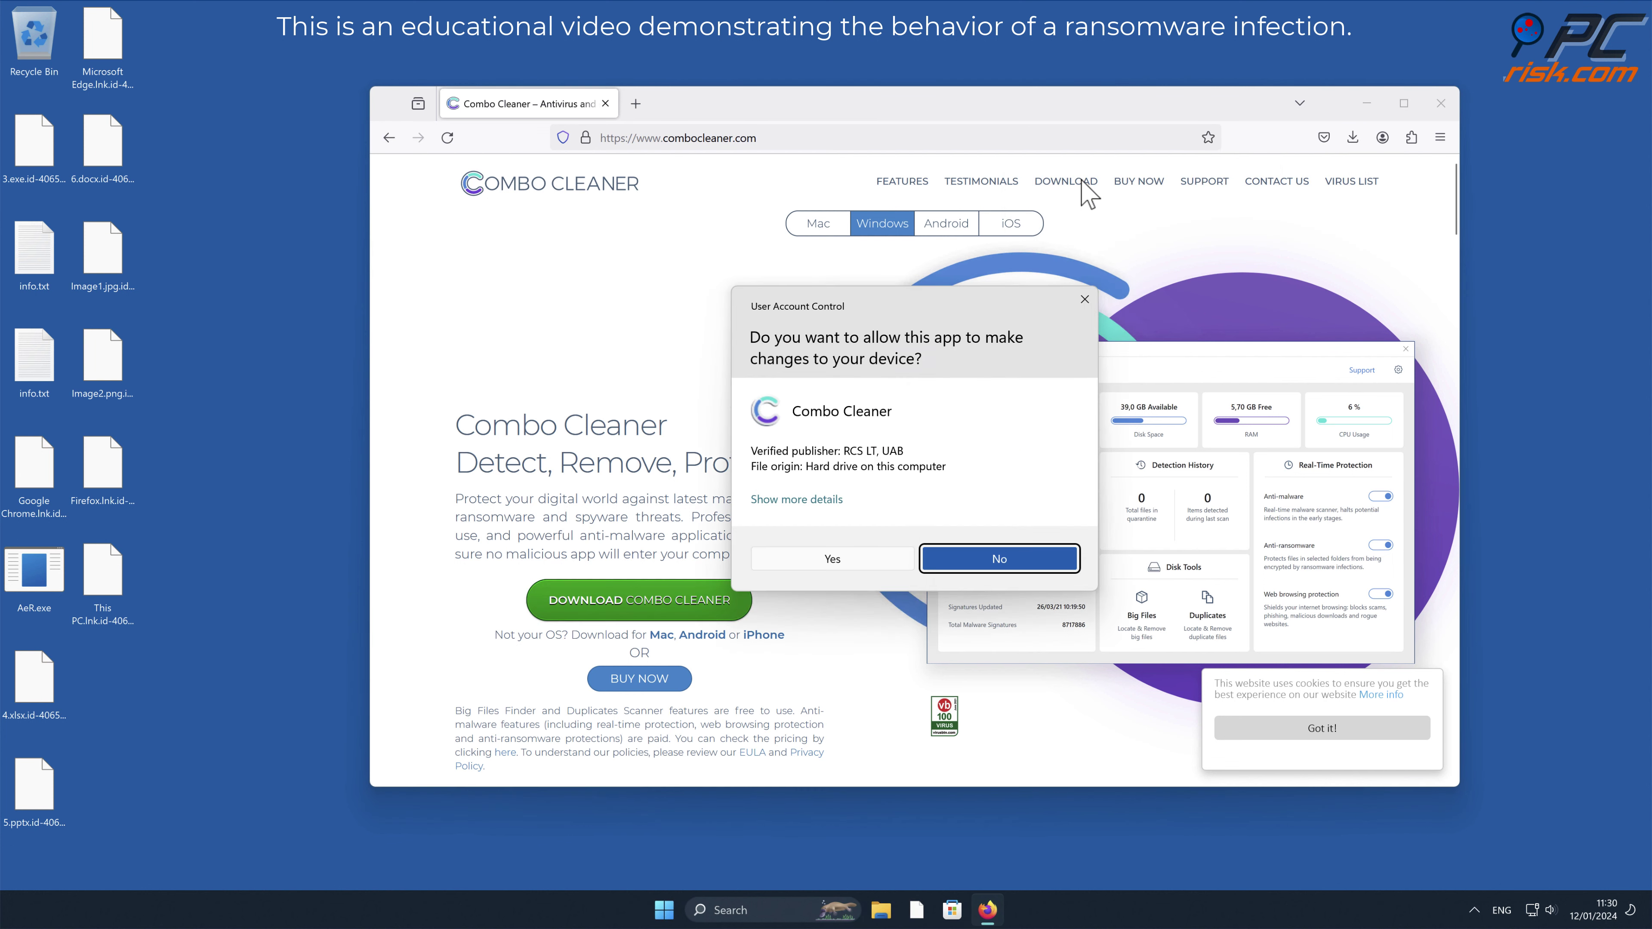
{"action": "left_click", "coordinate": [840, 561]}
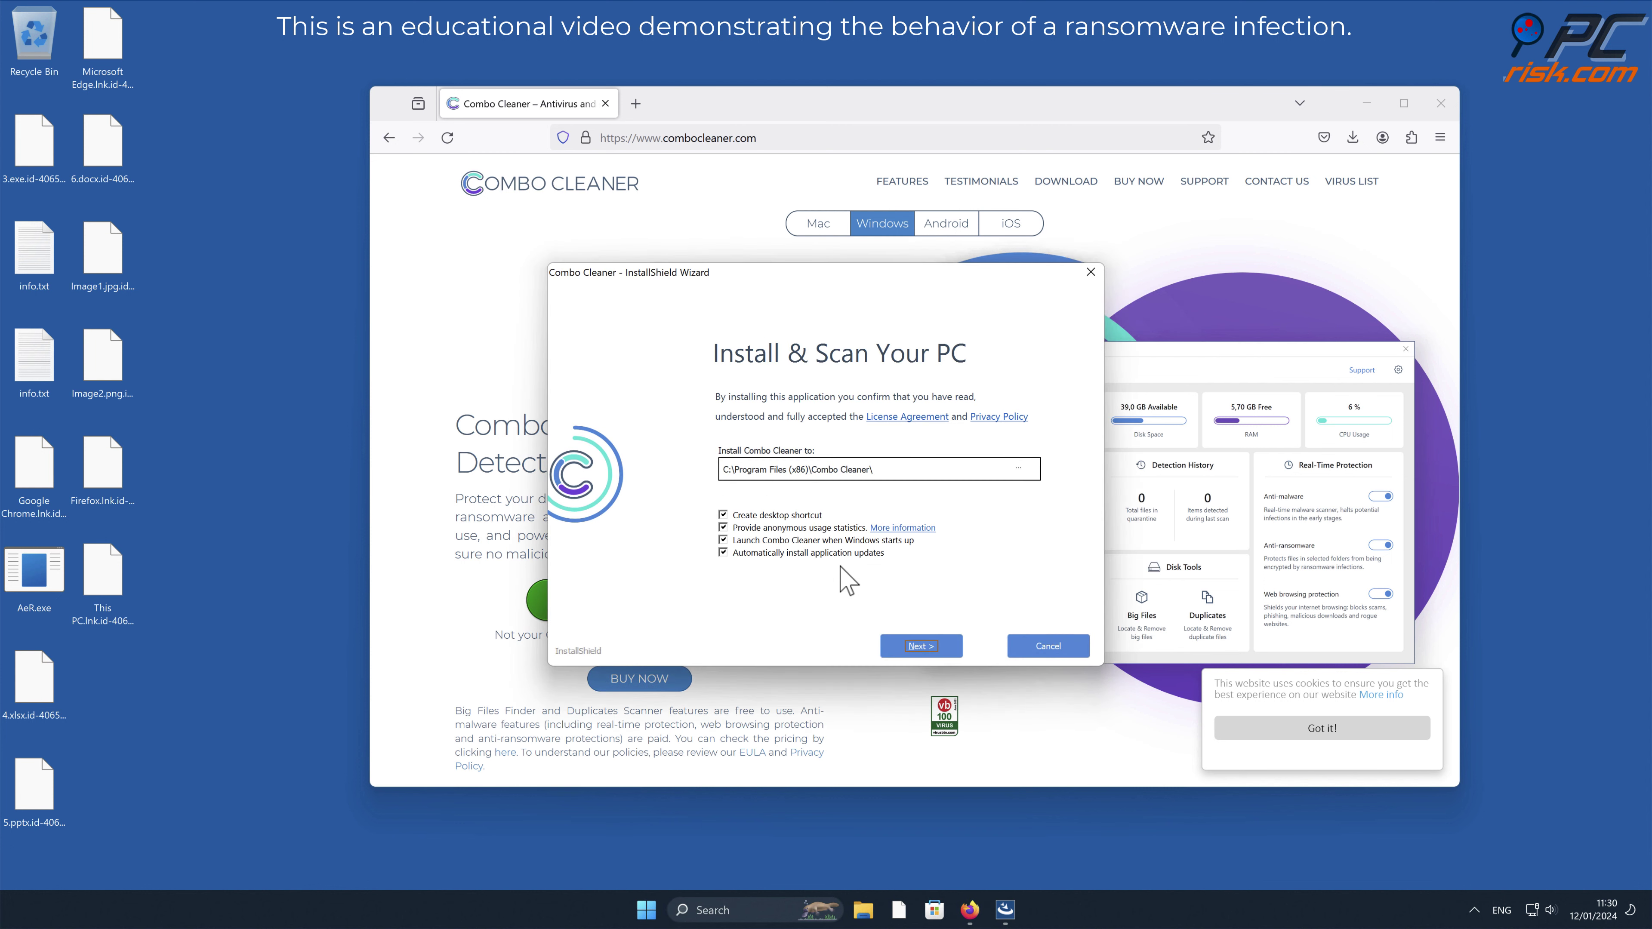
{"action": "left_click", "coordinate": [921, 646]}
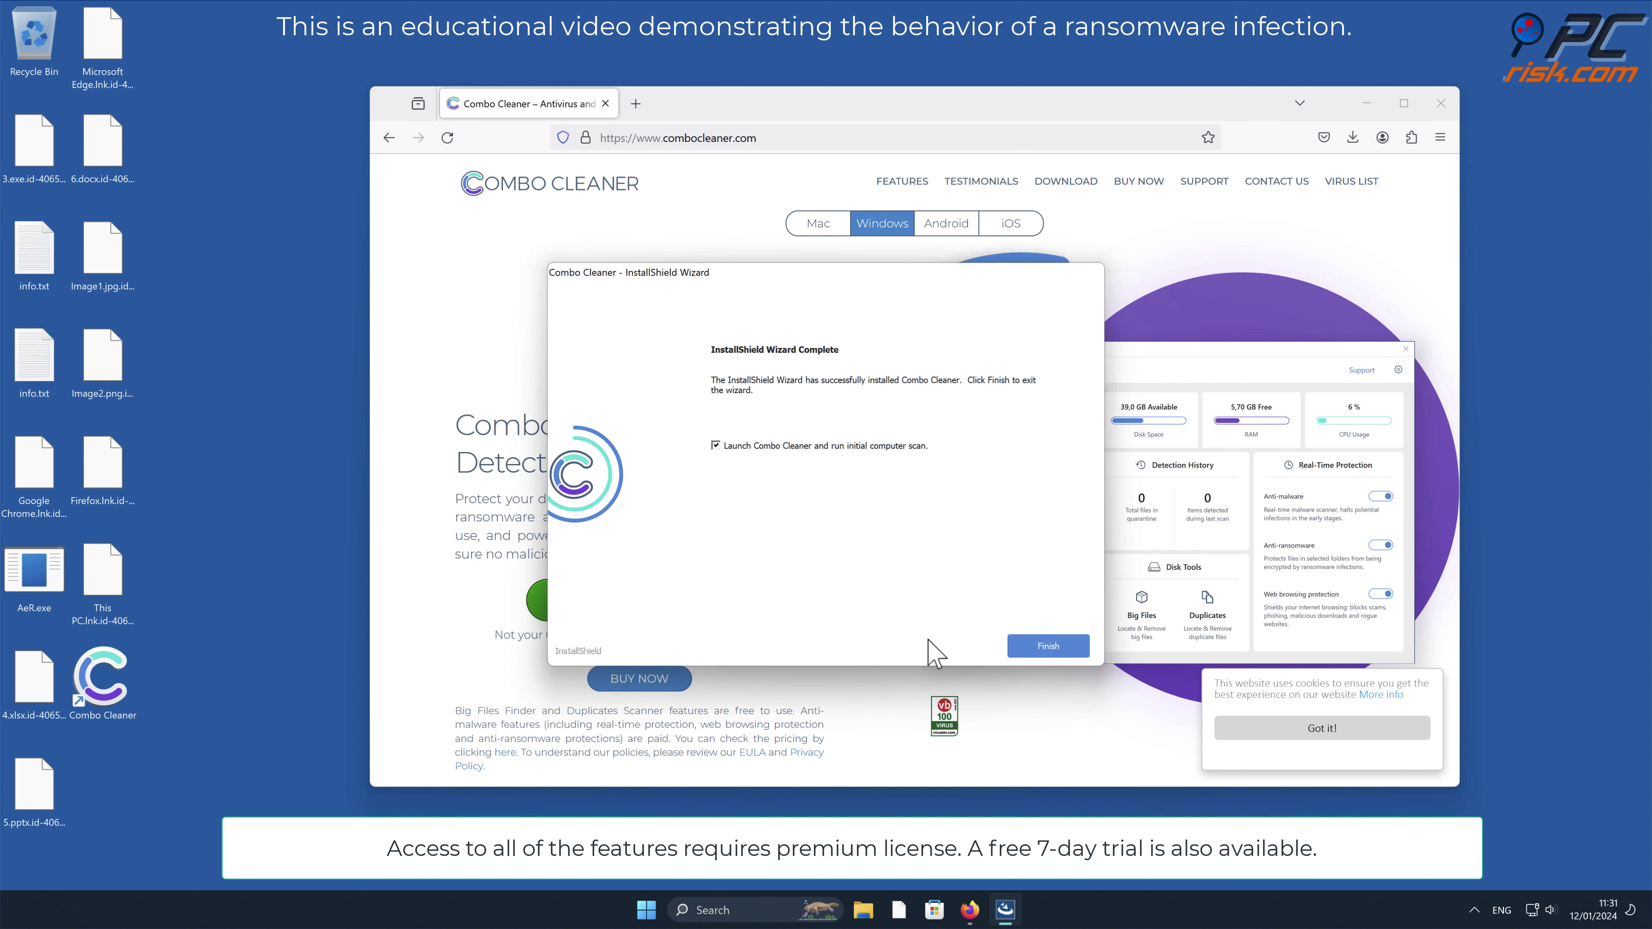
{"action": "left_click", "coordinate": [1065, 648]}
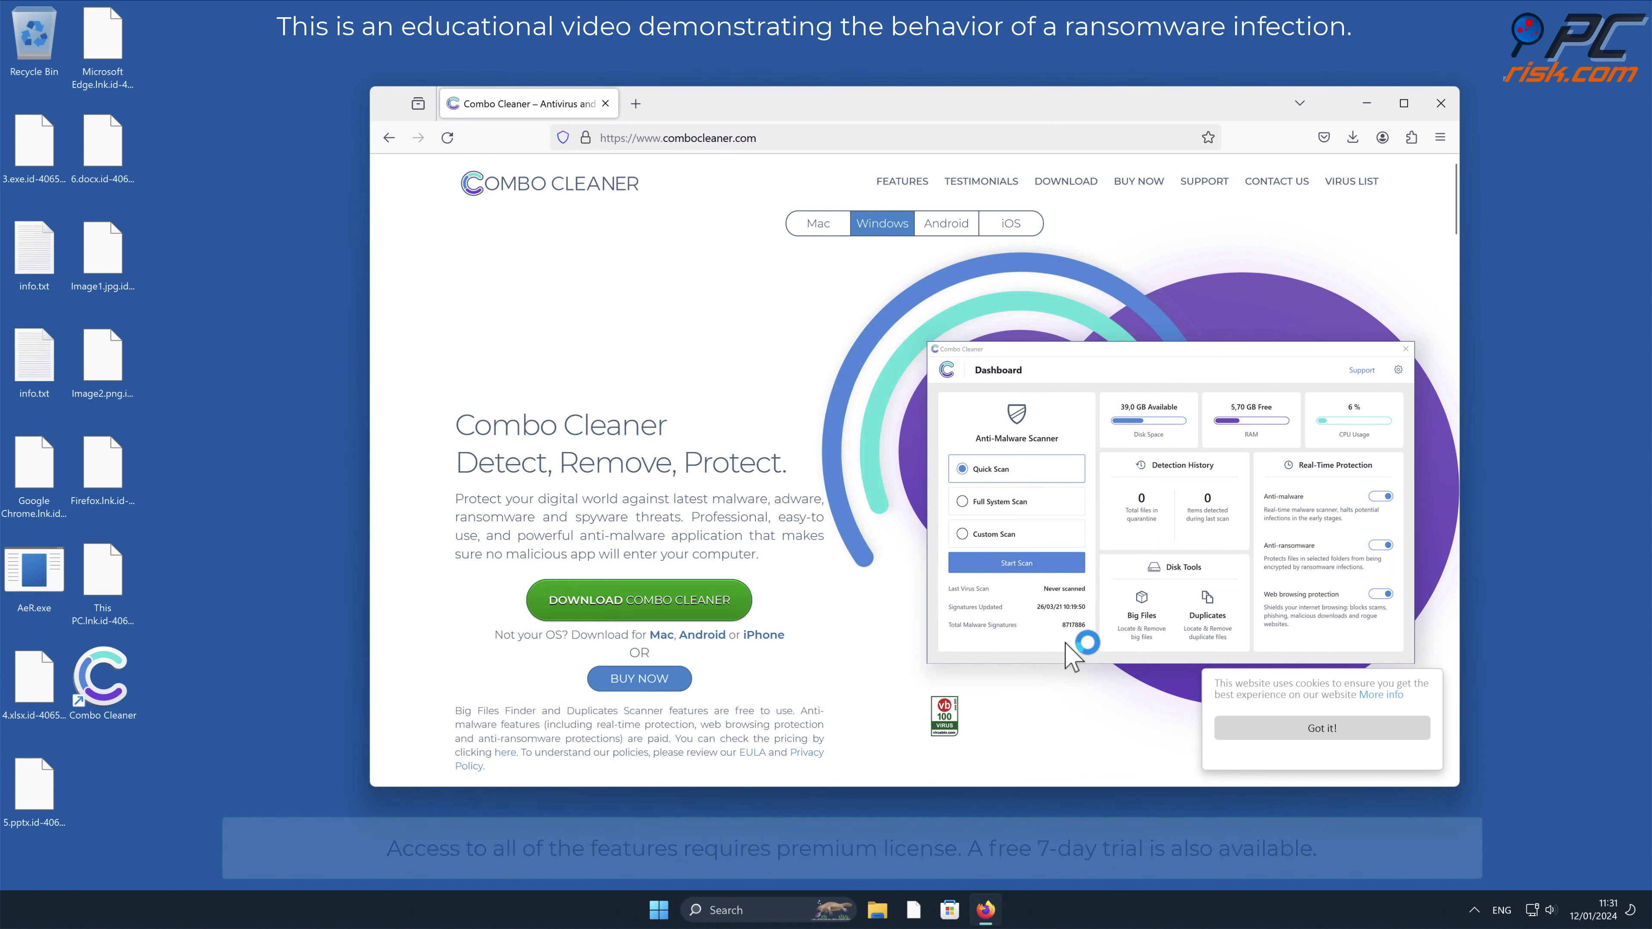
Close Firefox, activate the licence, and move the three Trojan.Ransom.Crysis.E detections to quarantine.
{"action": "left_click", "coordinate": [1441, 103]}
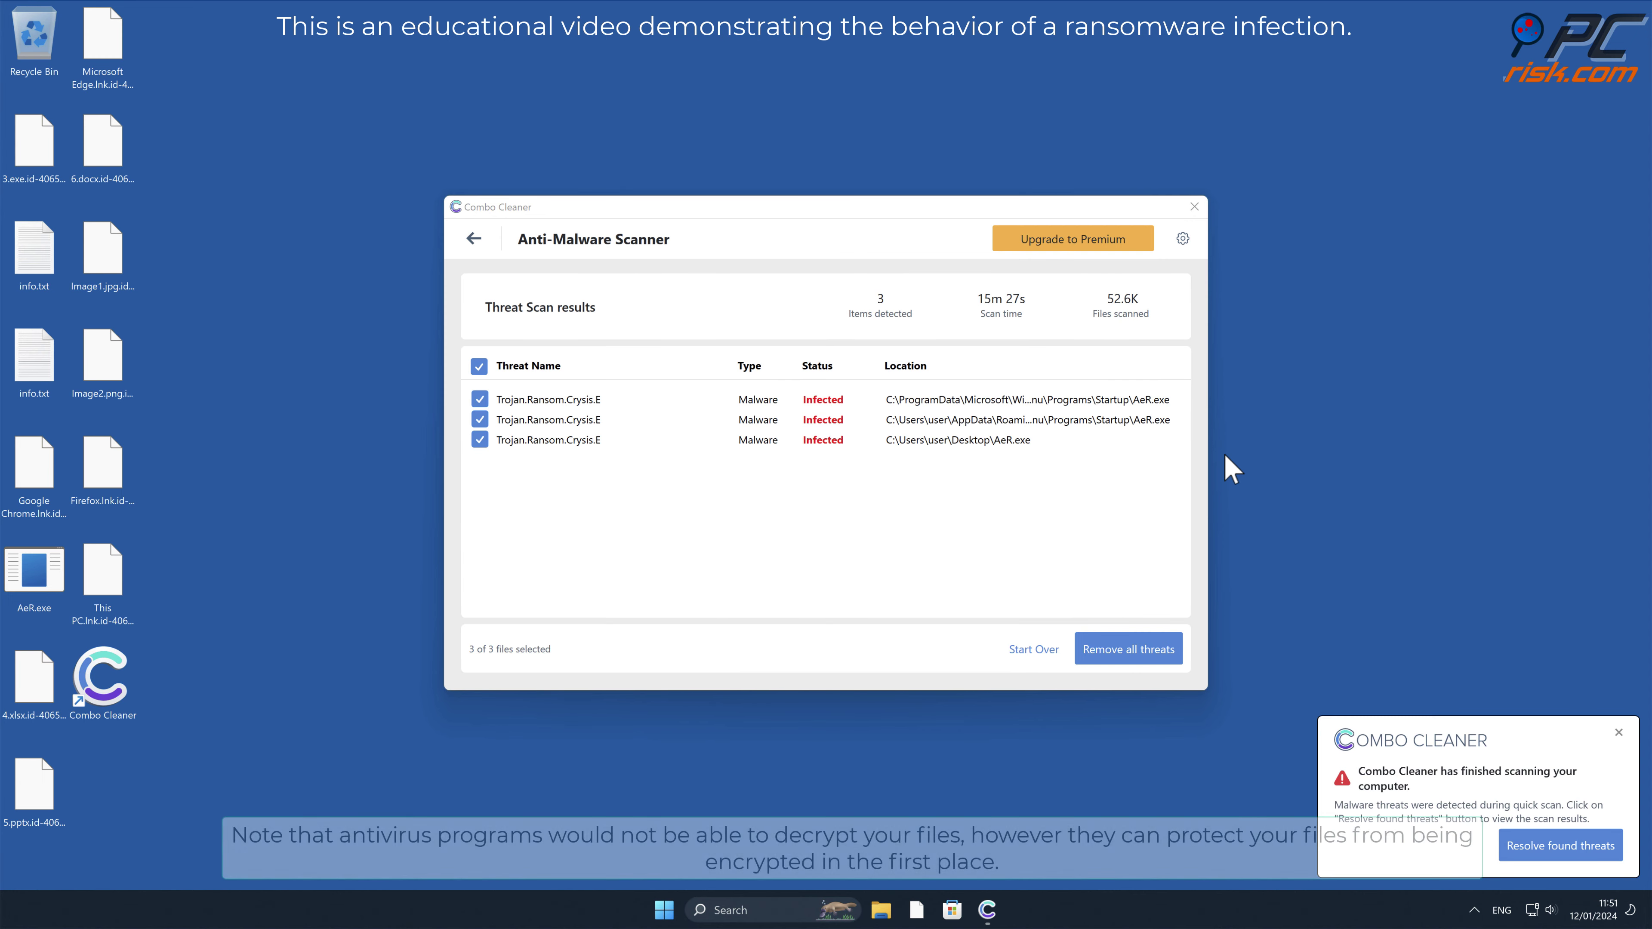
{"action": "left_click", "coordinate": [1150, 651]}
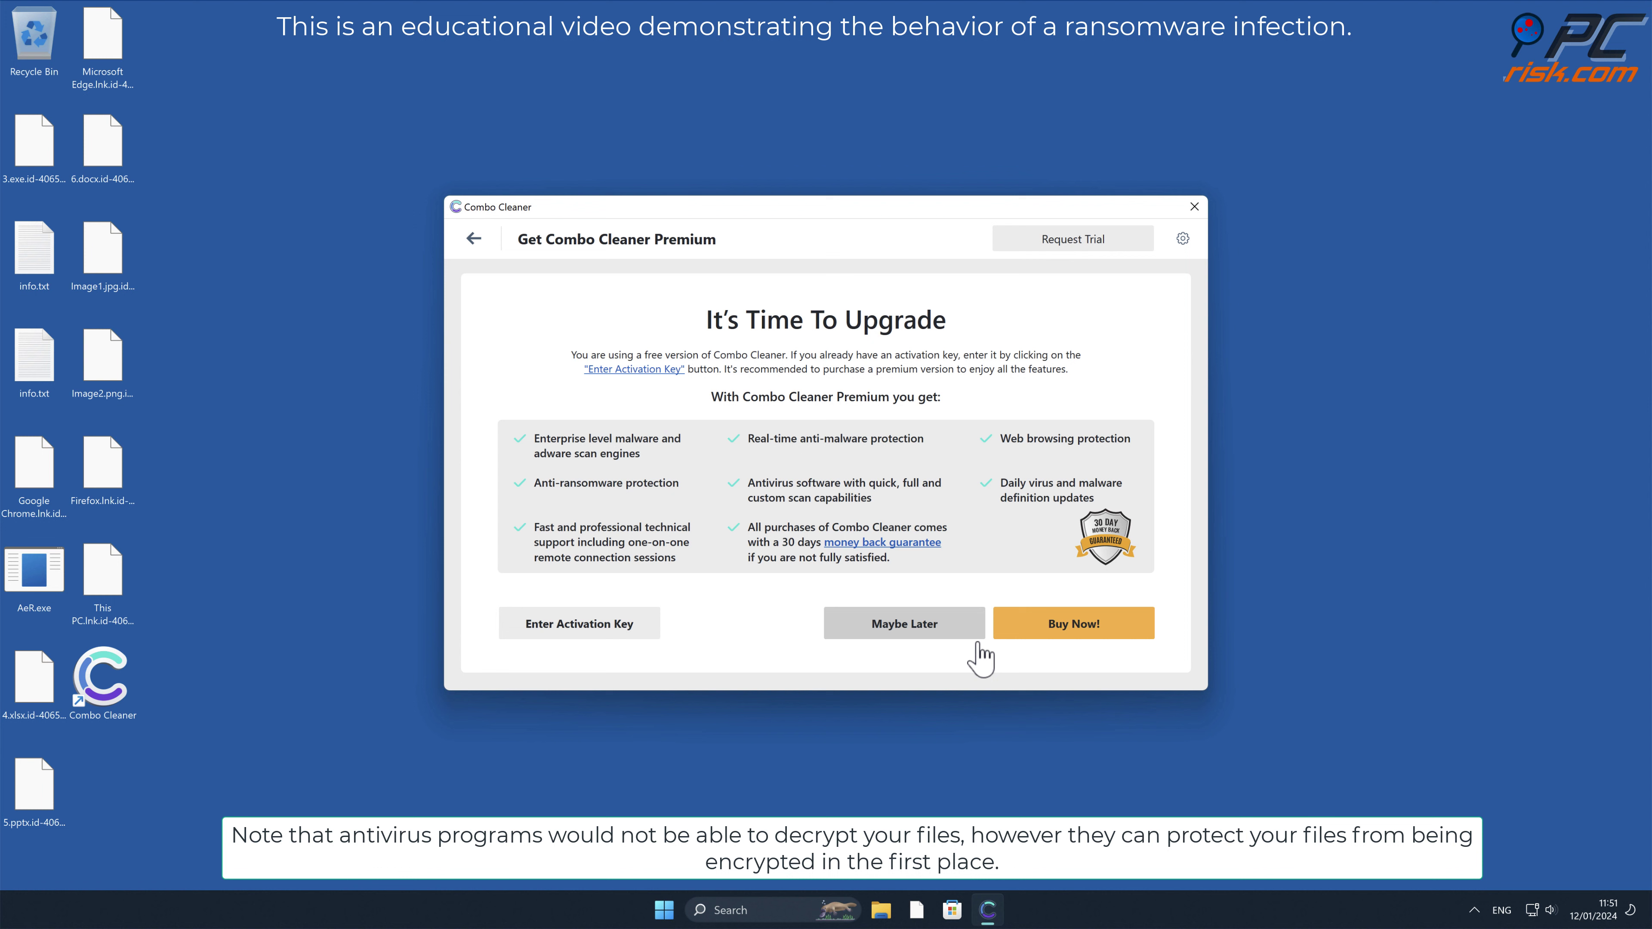
{"action": "left_click", "coordinate": [615, 629]}
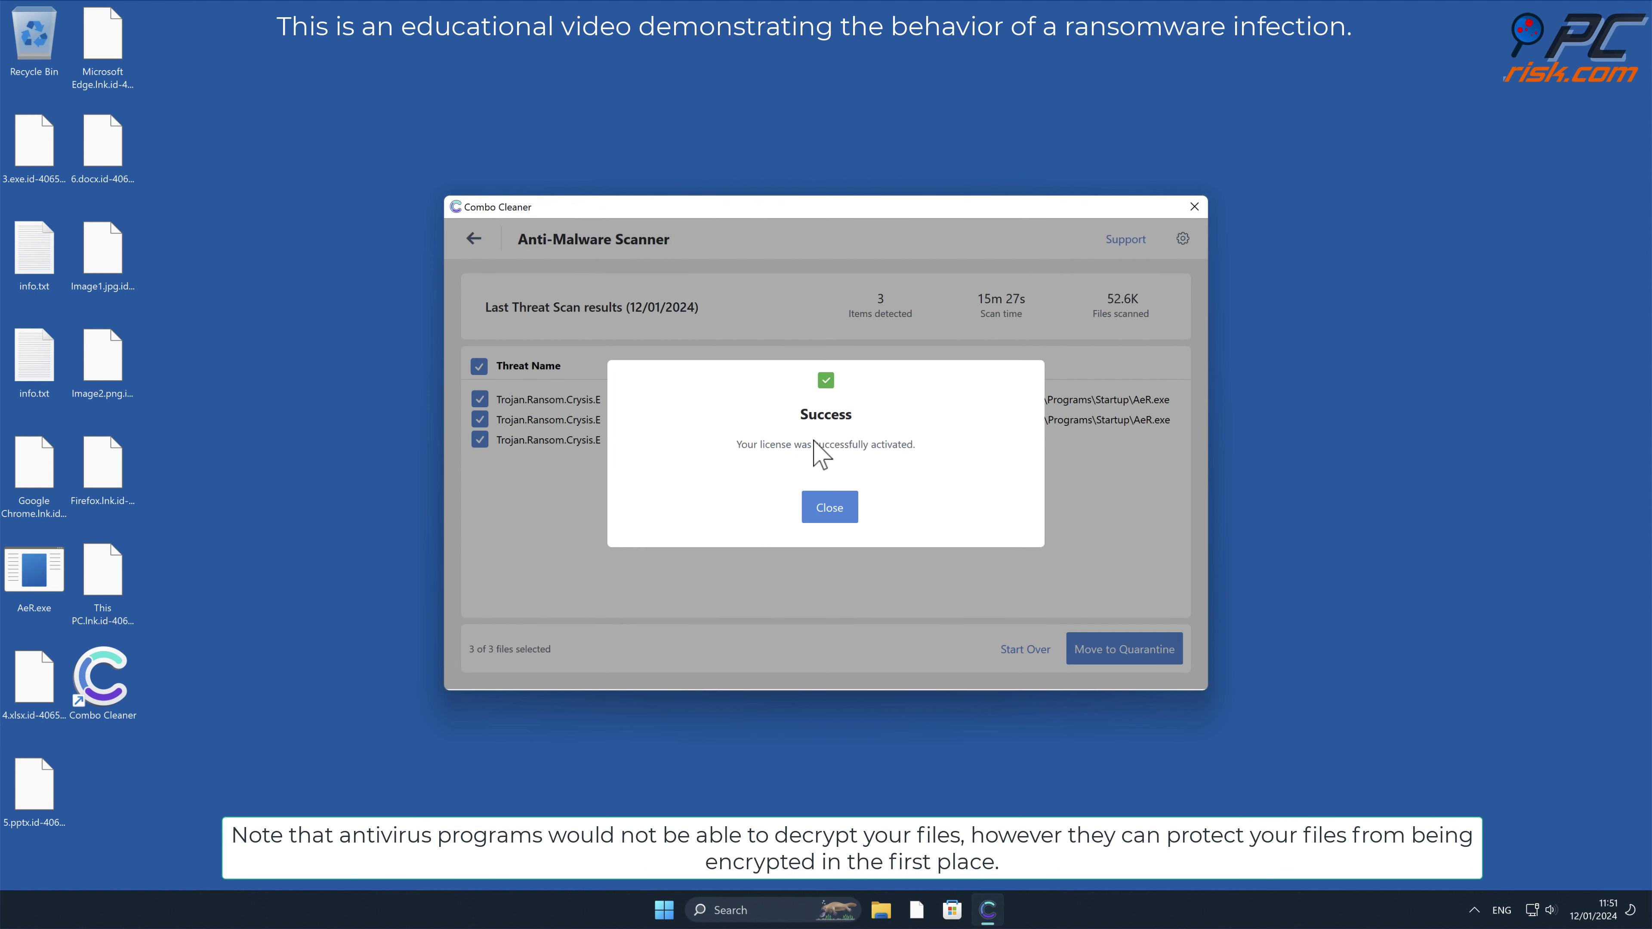
{"action": "left_click", "coordinate": [831, 507]}
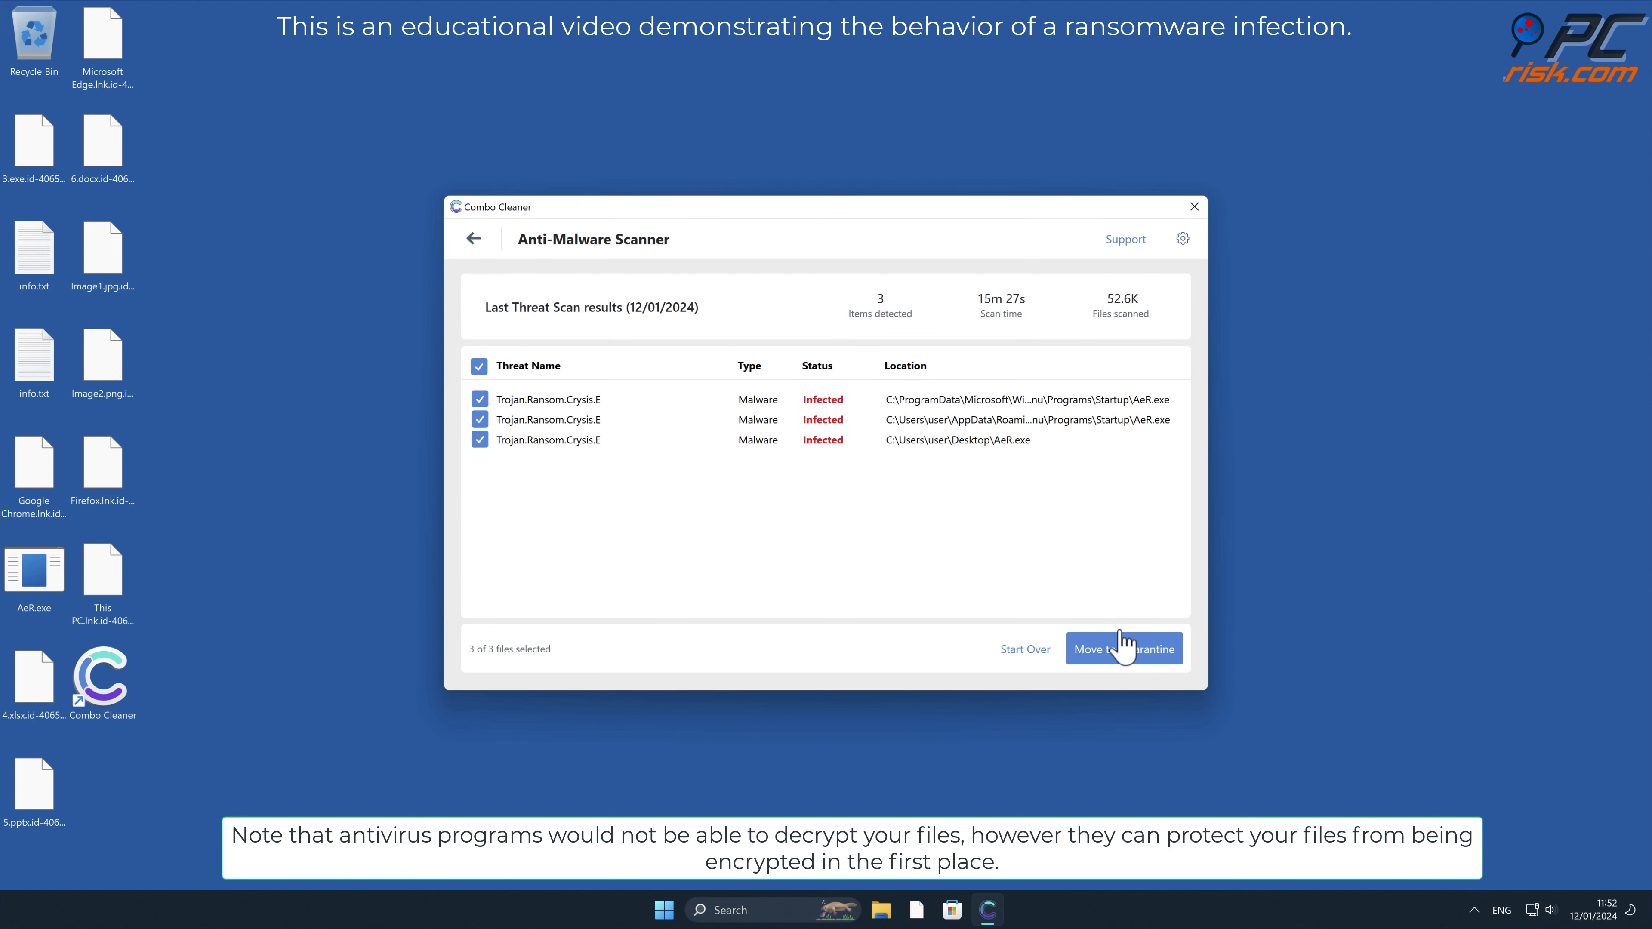
{"action": "left_click", "coordinate": [1131, 649]}
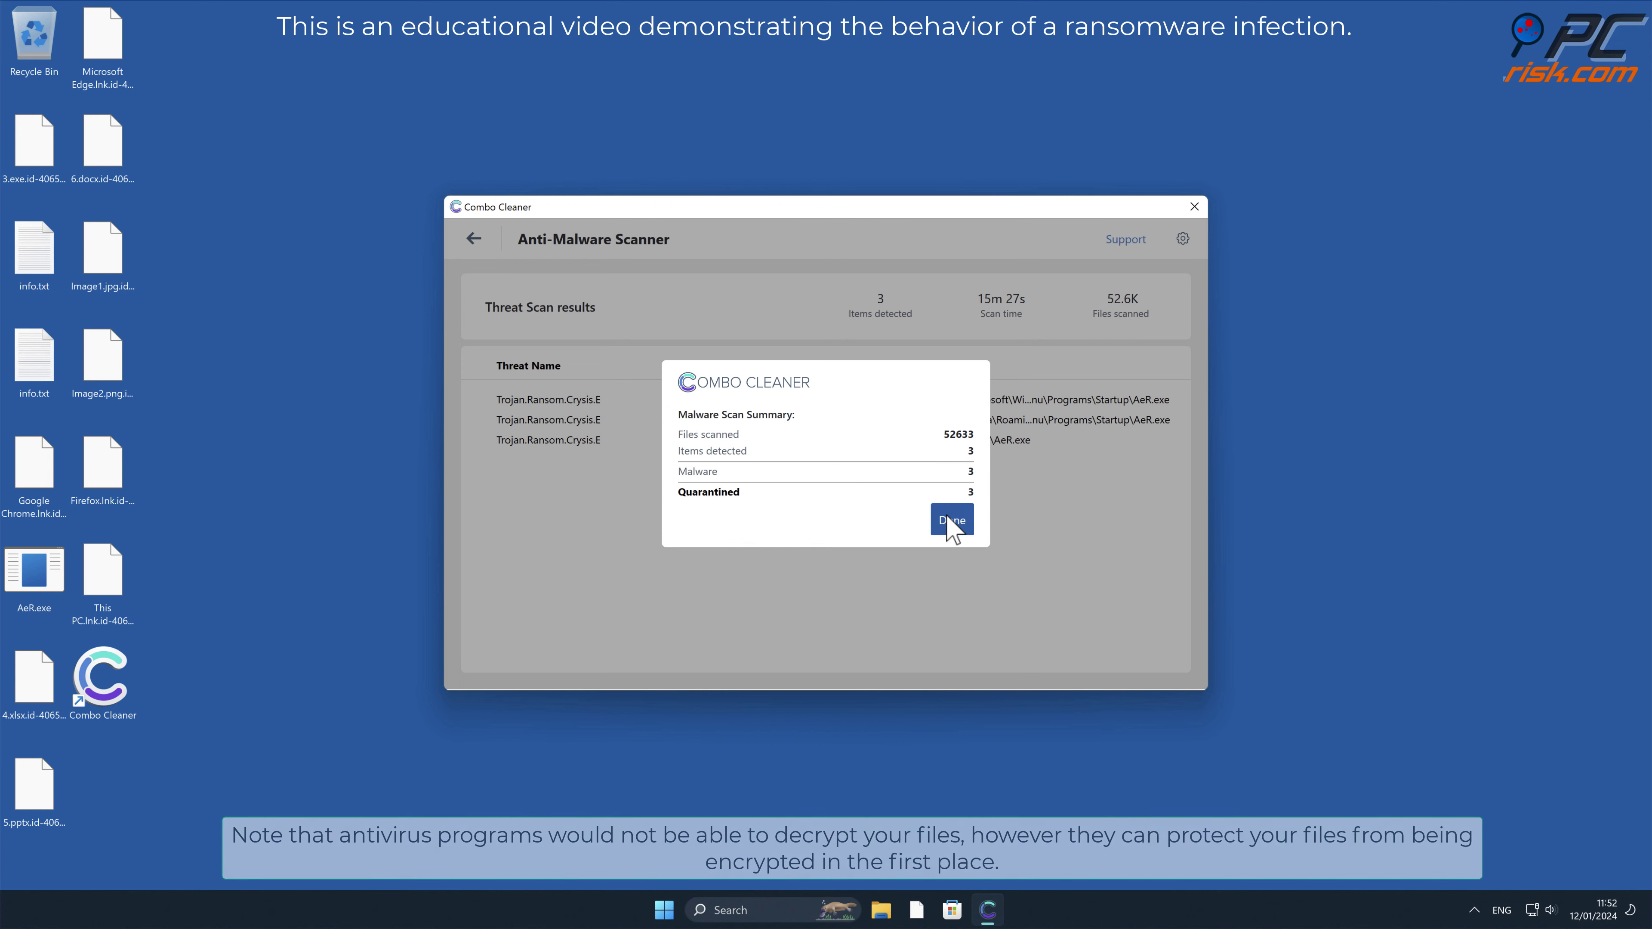
{"action": "left_click", "coordinate": [953, 519]}
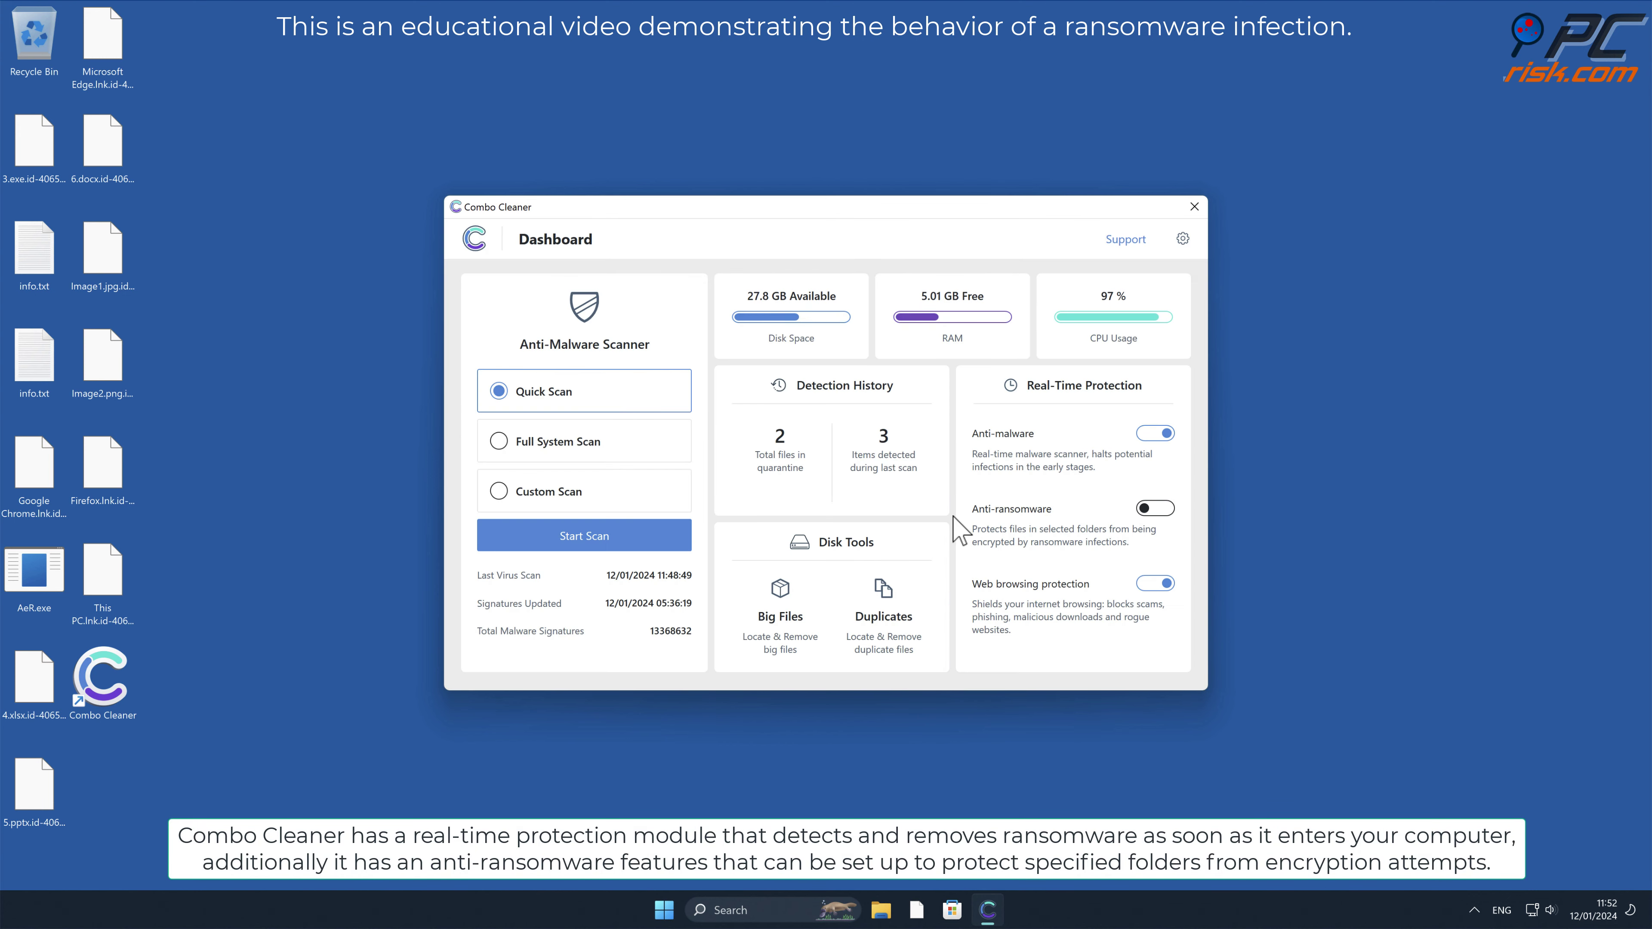
Add C:\Users\user\Desktop to the anti-ransomware protected folders and return to the Dashboard.
{"action": "left_click", "coordinate": [1152, 509]}
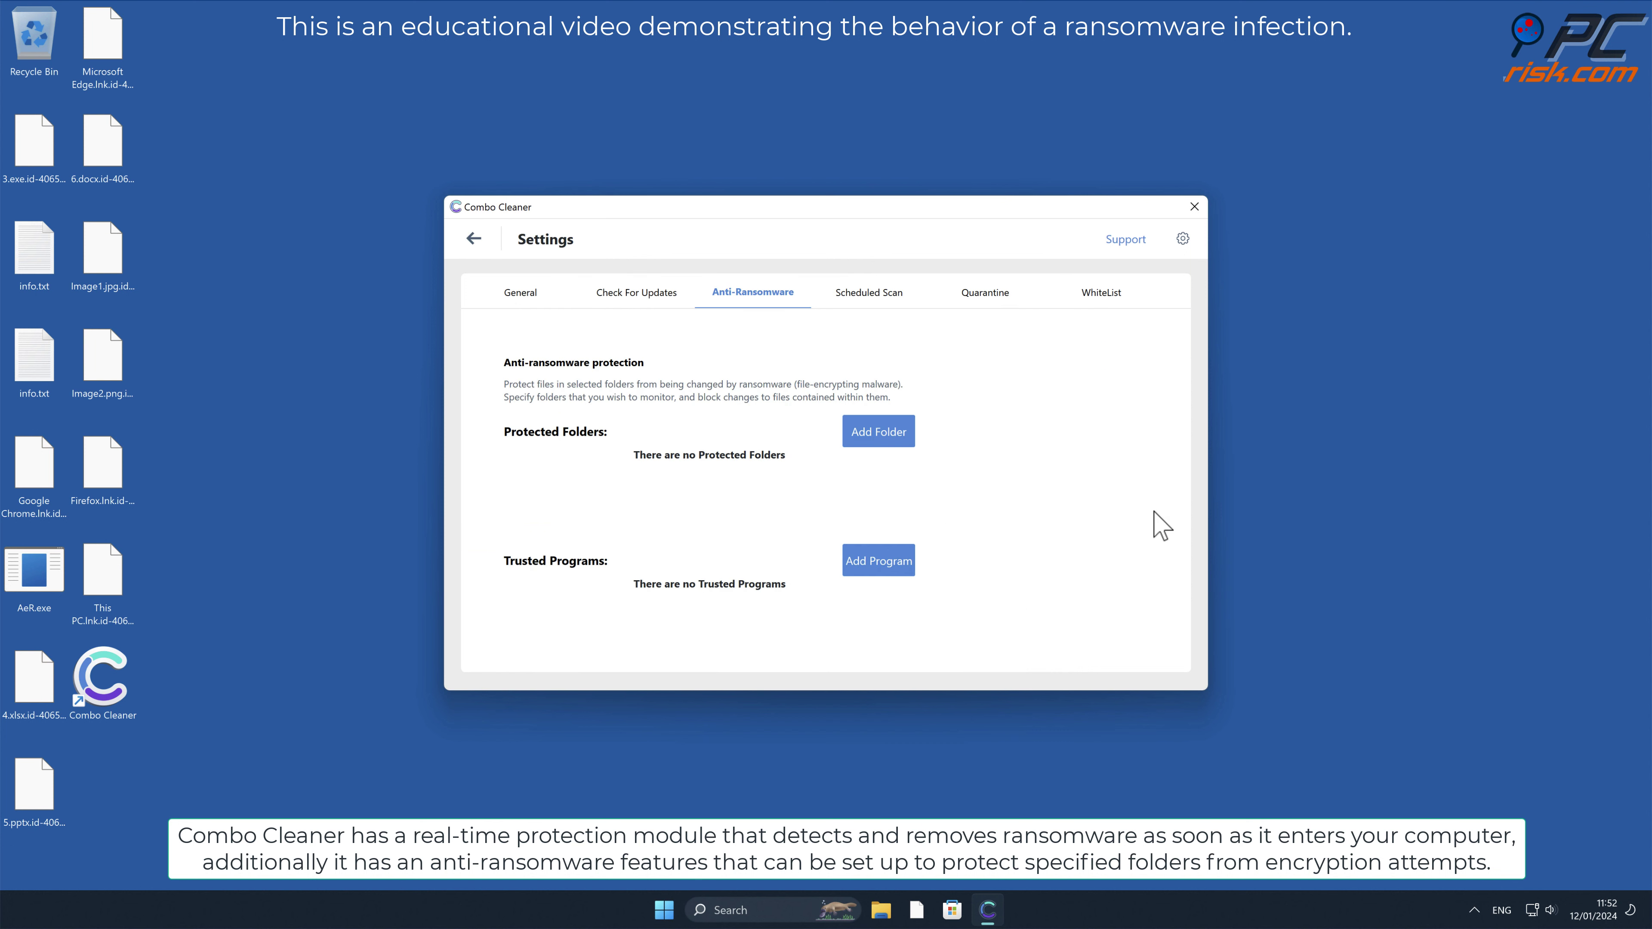
{"action": "left_click", "coordinate": [908, 432]}
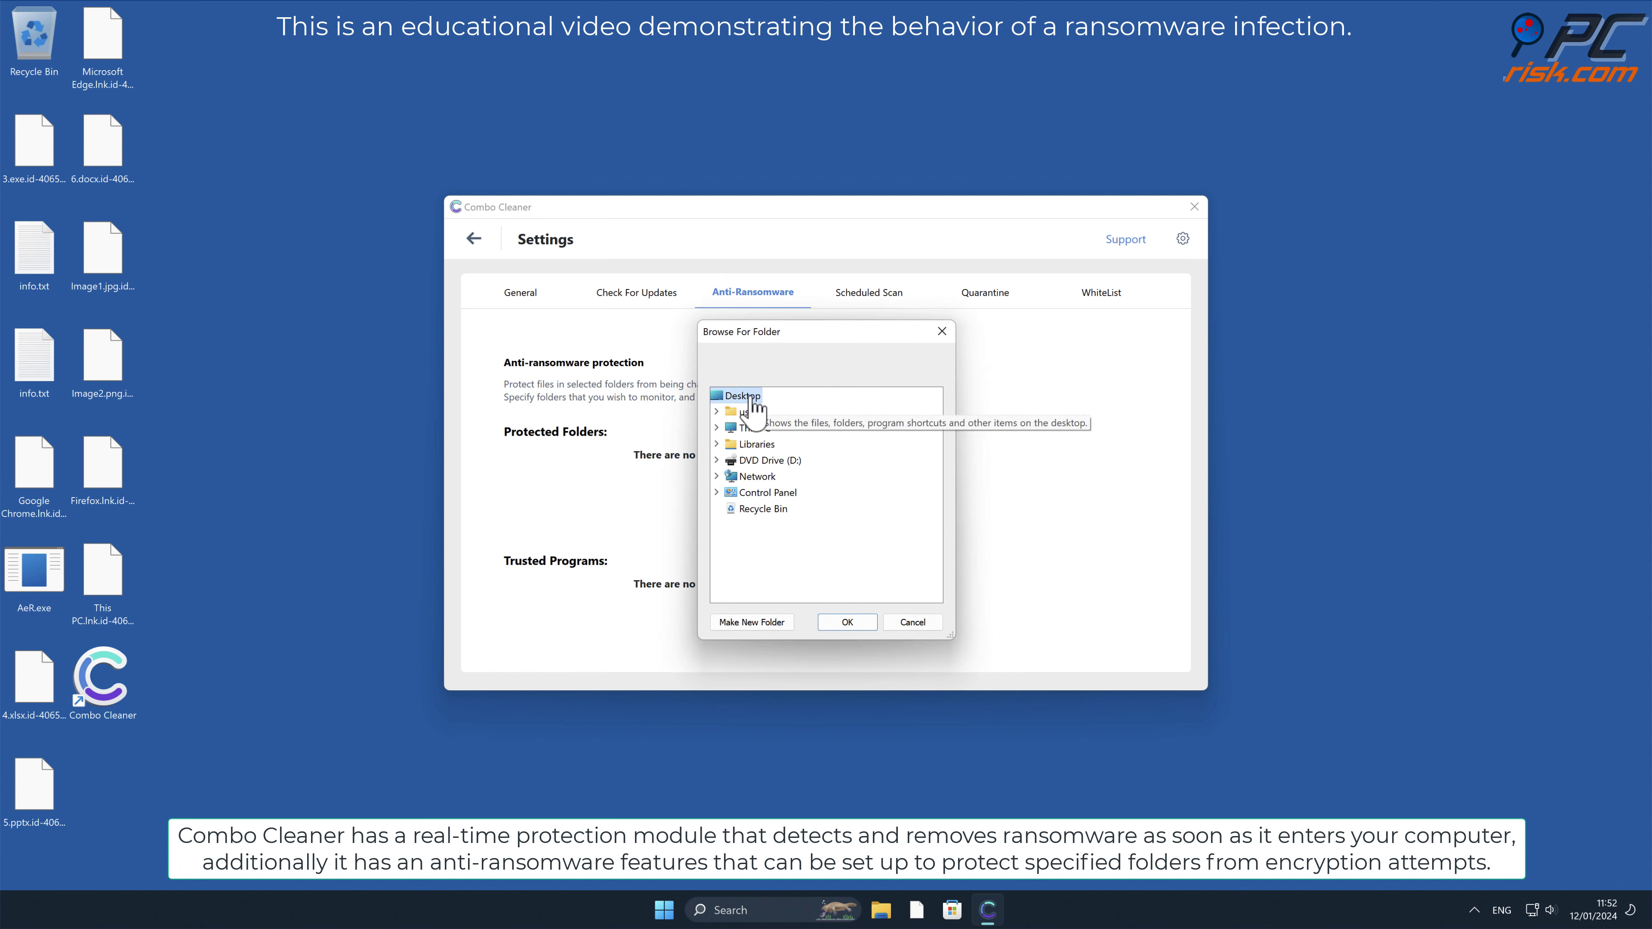
{"action": "left_click", "coordinate": [851, 624]}
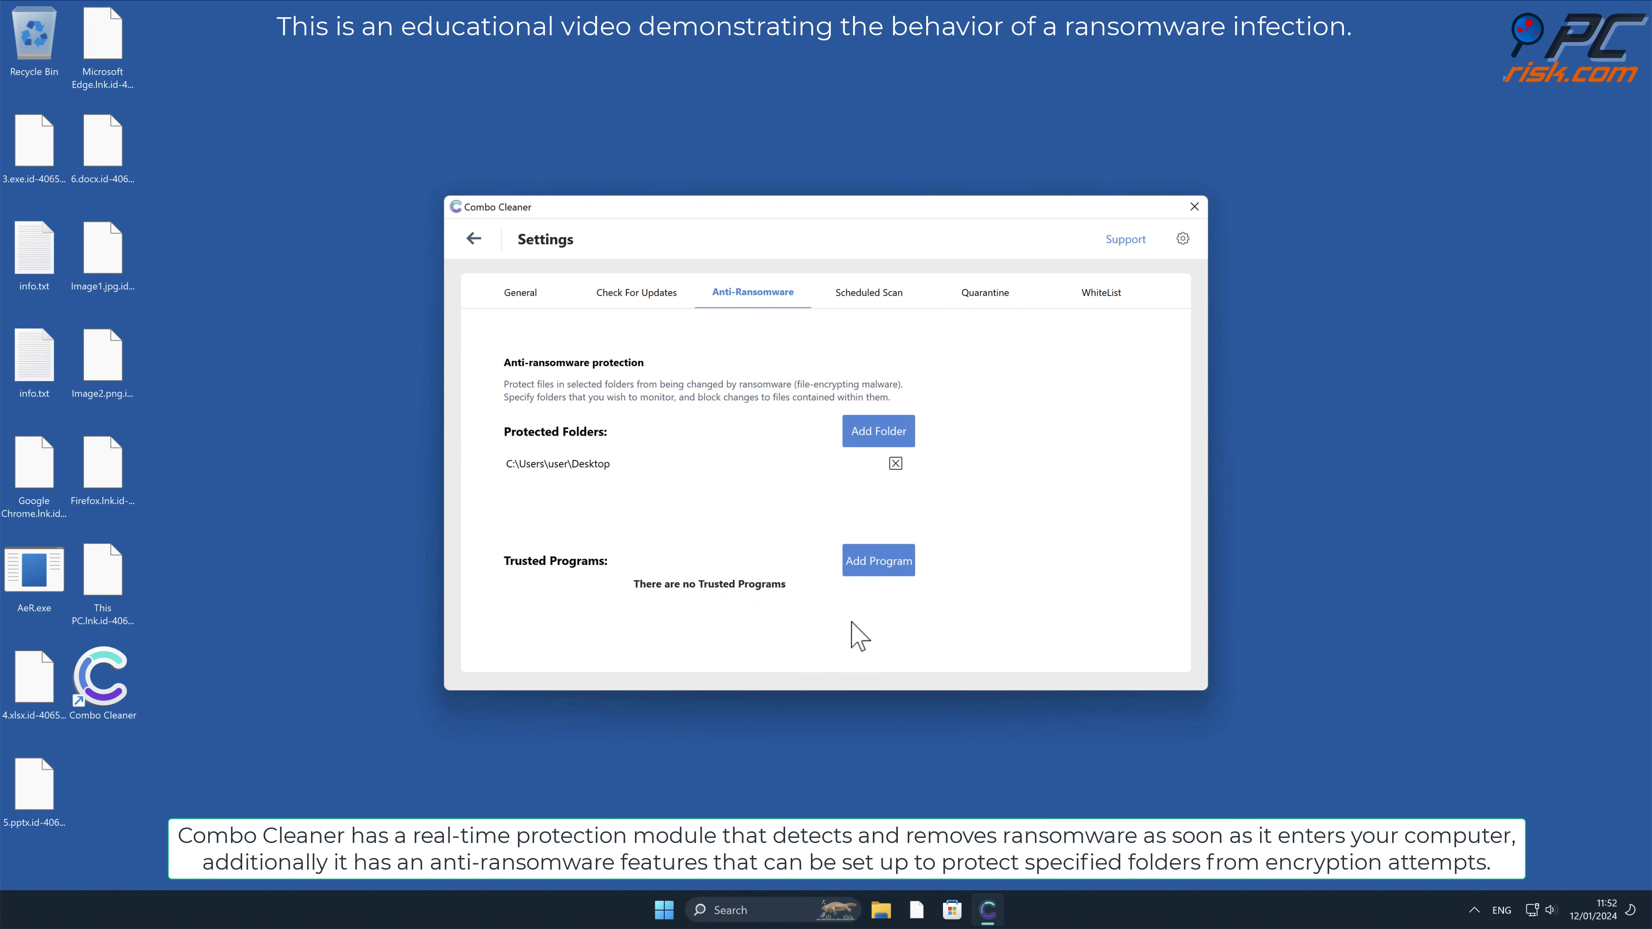
{"action": "left_click", "coordinate": [474, 239]}
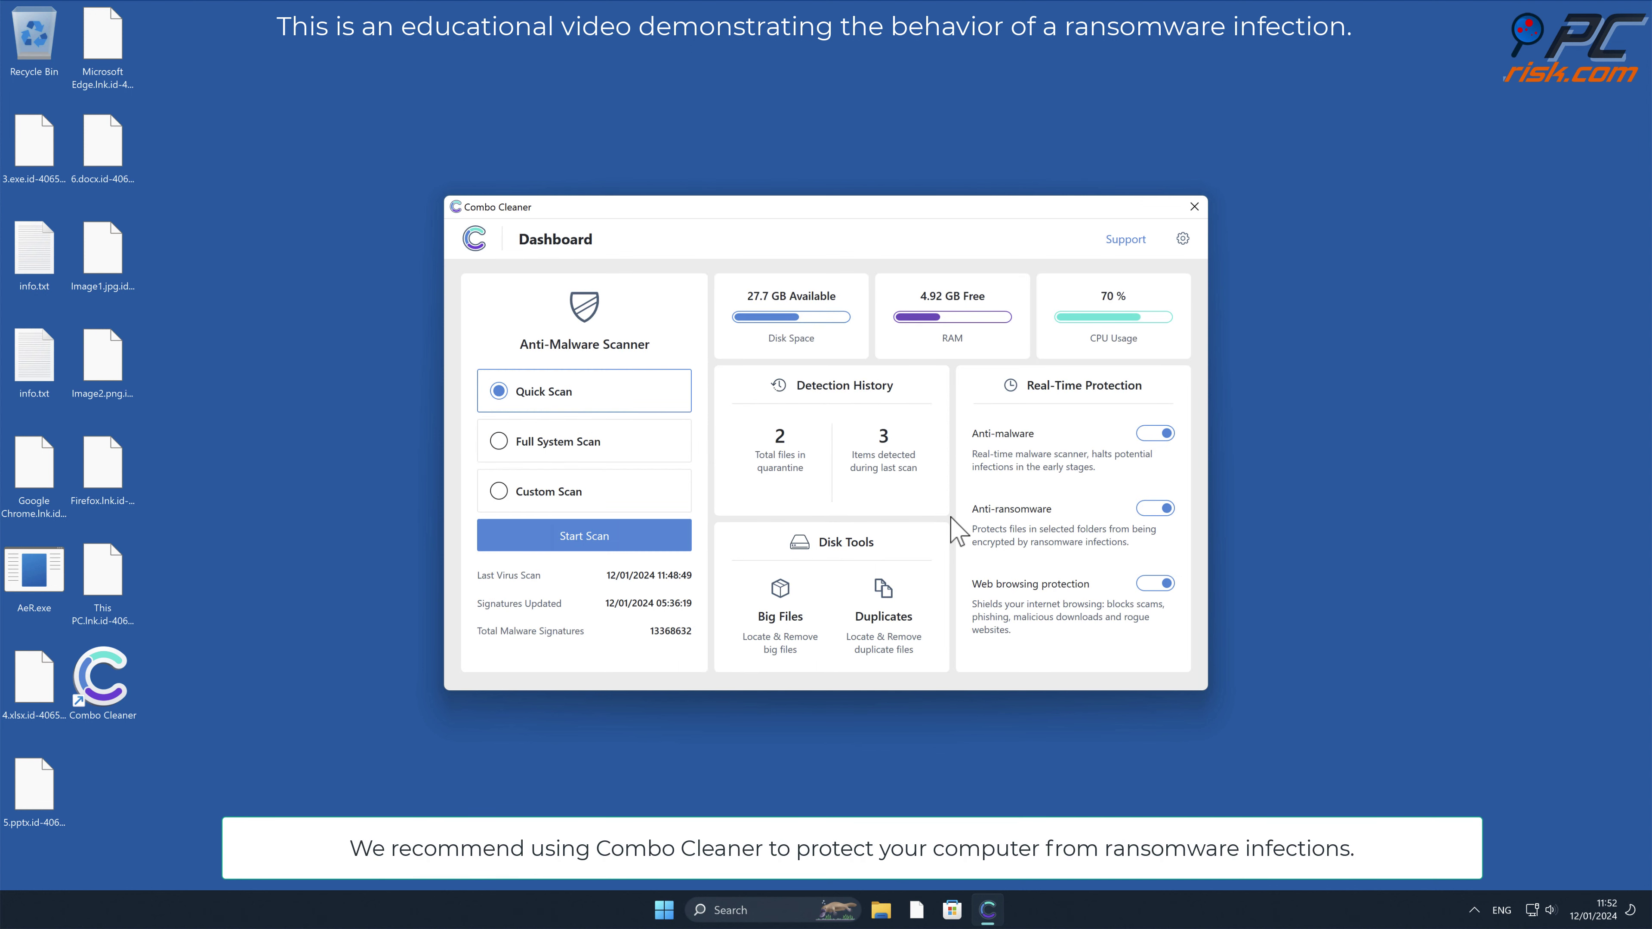
Close the Combo Cleaner window to return to the desktop.
{"action": "left_click", "coordinate": [1194, 207]}
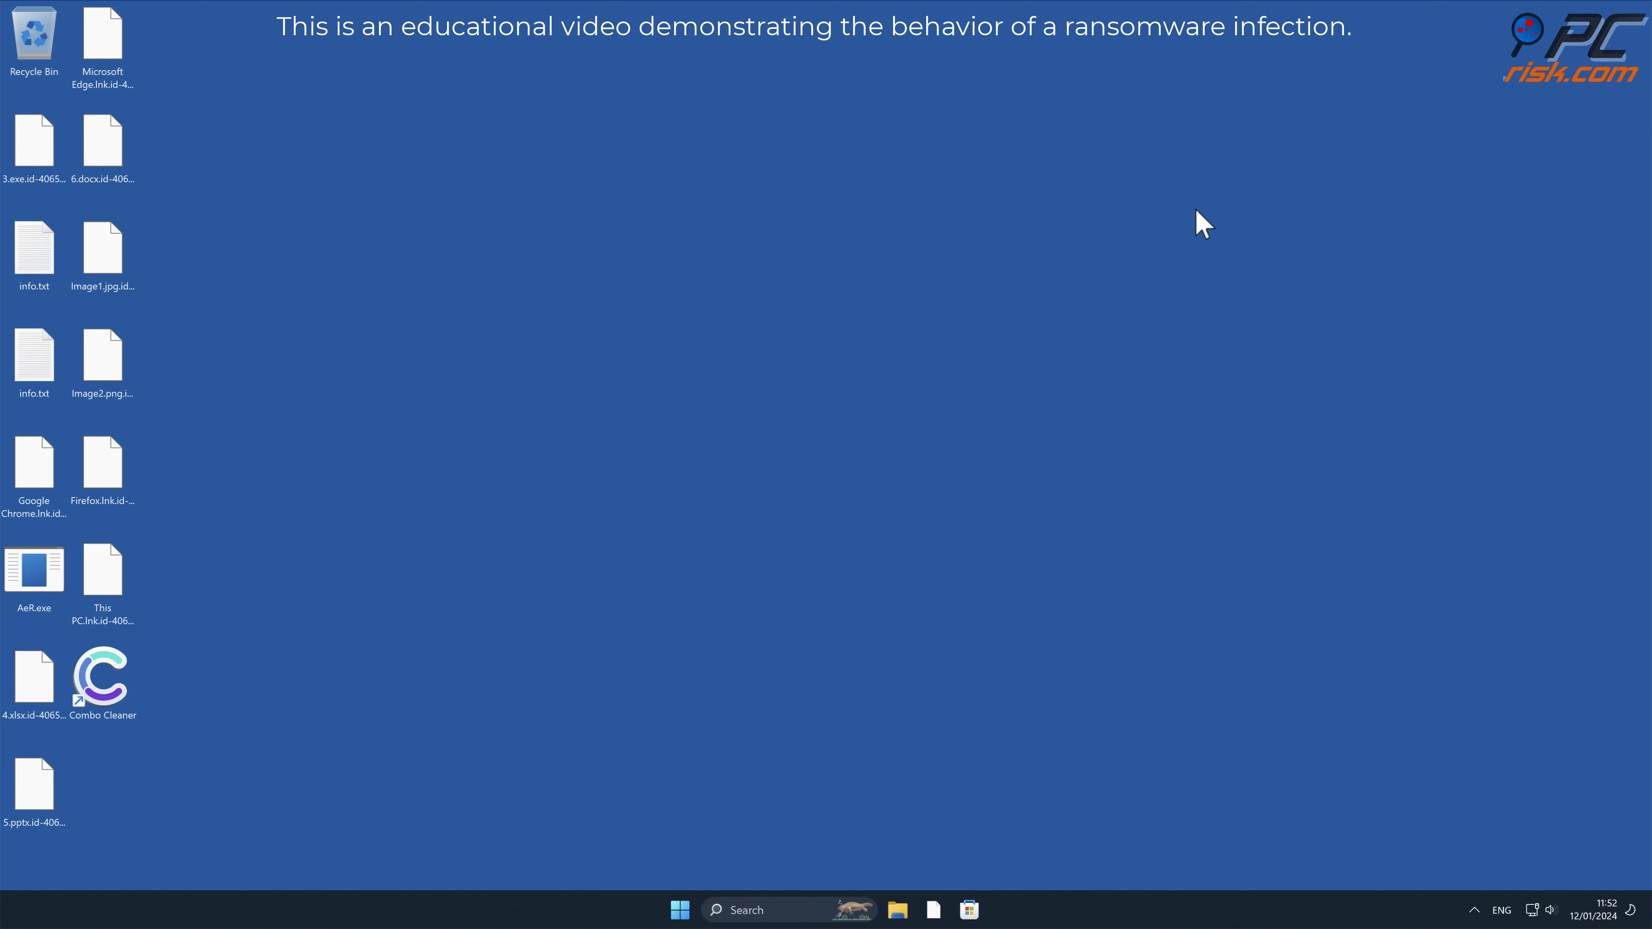